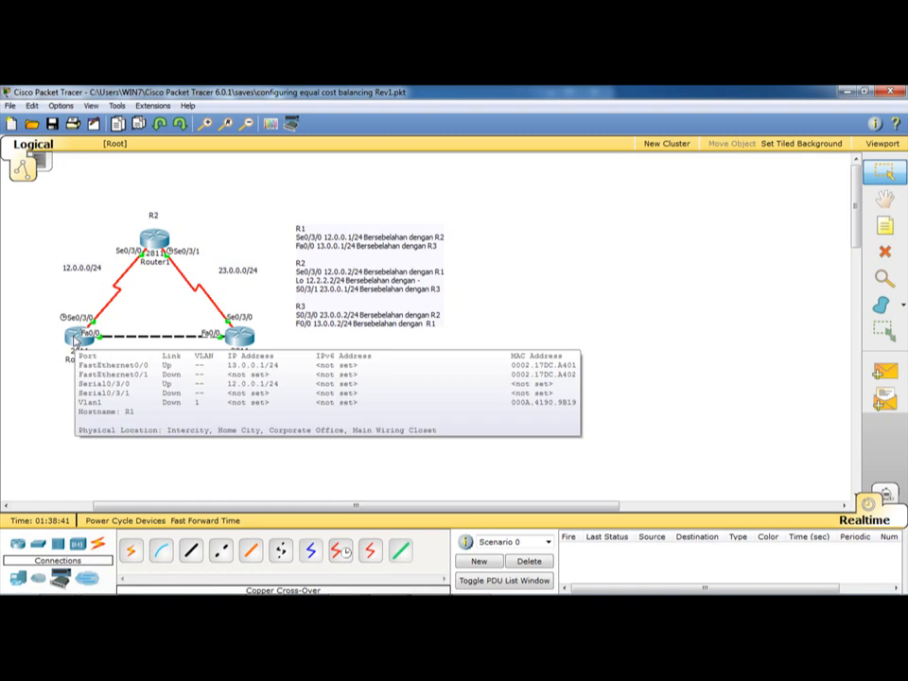
# - Open the command-line console of router R1 and display its routing table with show ip route
pyautogui.click(75, 339)
pyautogui.moveTo(364, 185); pyautogui.dragTo(439, 176)
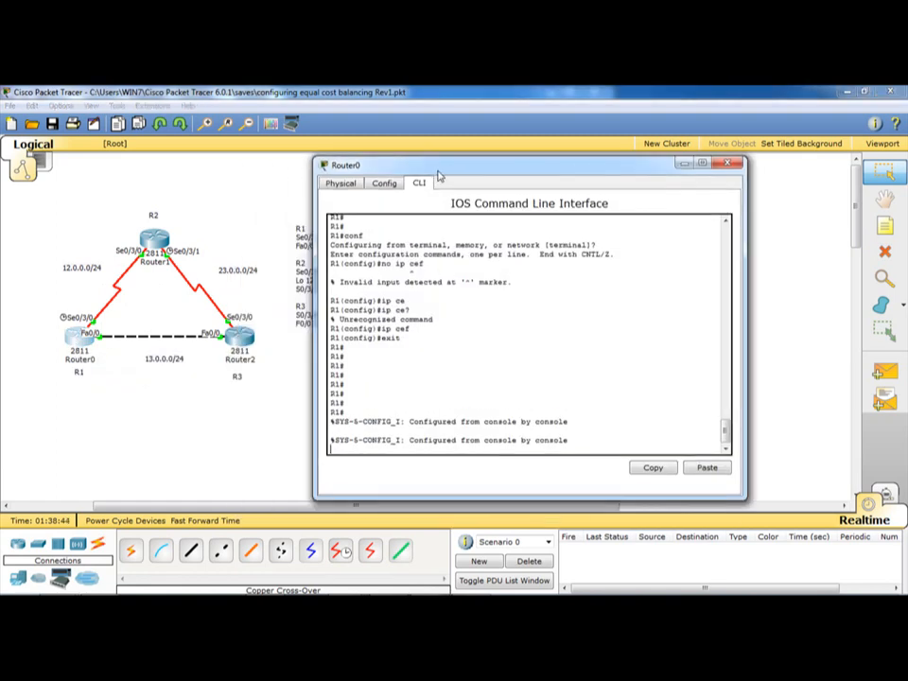
pyautogui.press('Return')
pyautogui.press('Return')
pyautogui.press('Return')
pyautogui.press('Return')
pyautogui.press('Return')
pyautogui.press('Return')
pyautogui.press('Return')
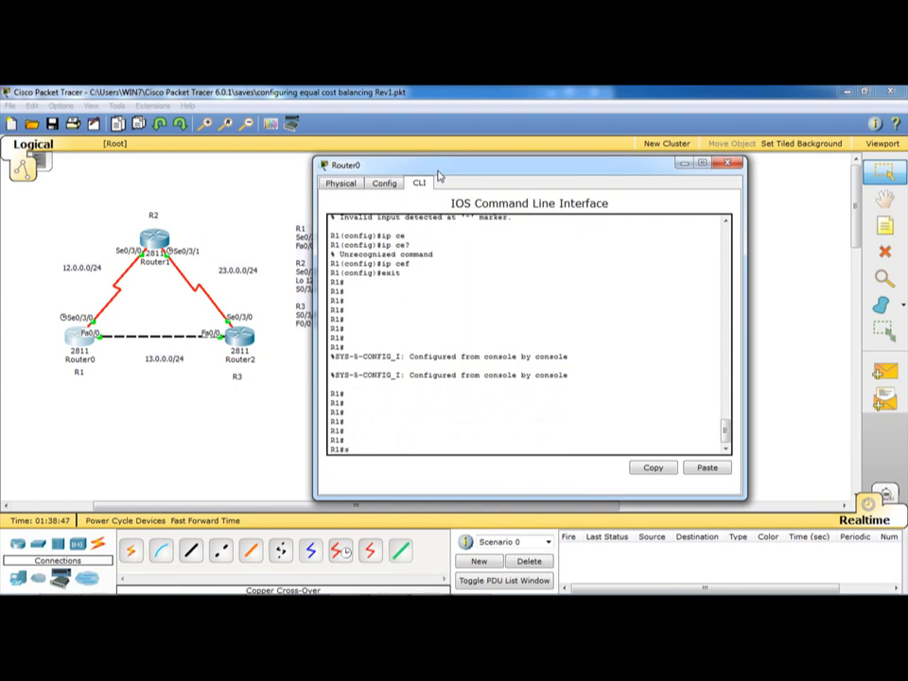
pyautogui.write('show ip route')
pyautogui.press('Return')
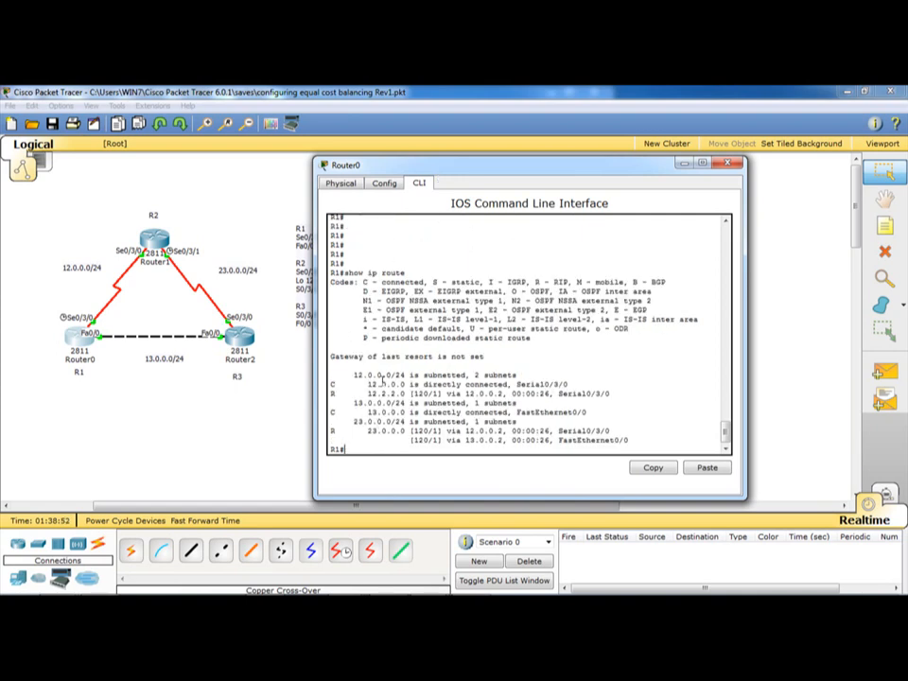
# - Examine the 12.0.0.0, 12.2.2.0, 13.0.0.0 and 23.0.0.0 entries in R1's routing table, distinguishing connected from RIP-learned routes
pyautogui.moveTo(355, 375); pyautogui.dragTo(405, 376)
pyautogui.moveTo(357, 403); pyautogui.dragTo(402, 419)
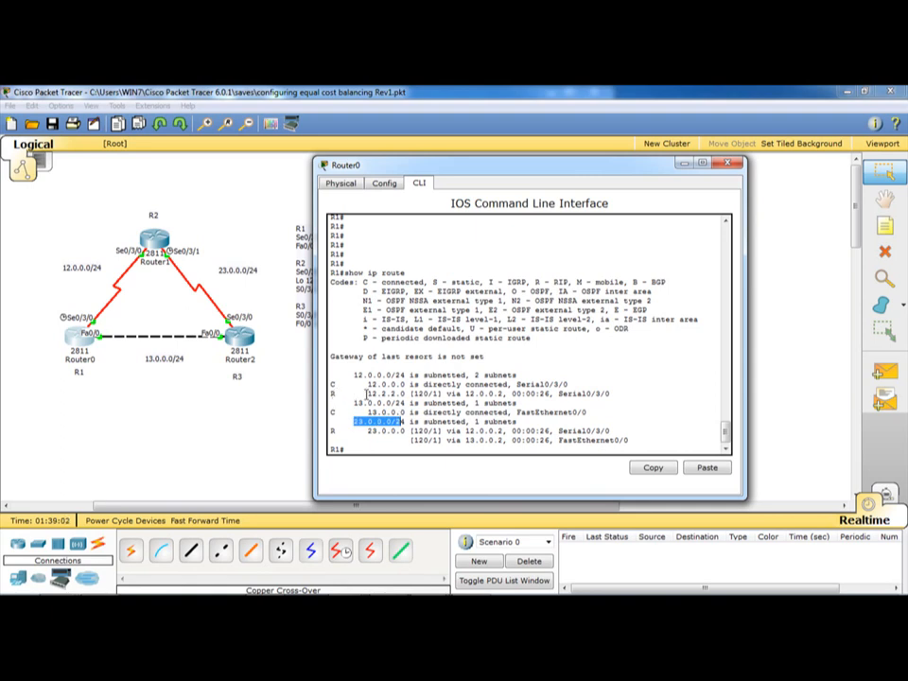
pyautogui.moveTo(368, 431); pyautogui.dragTo(405, 431)
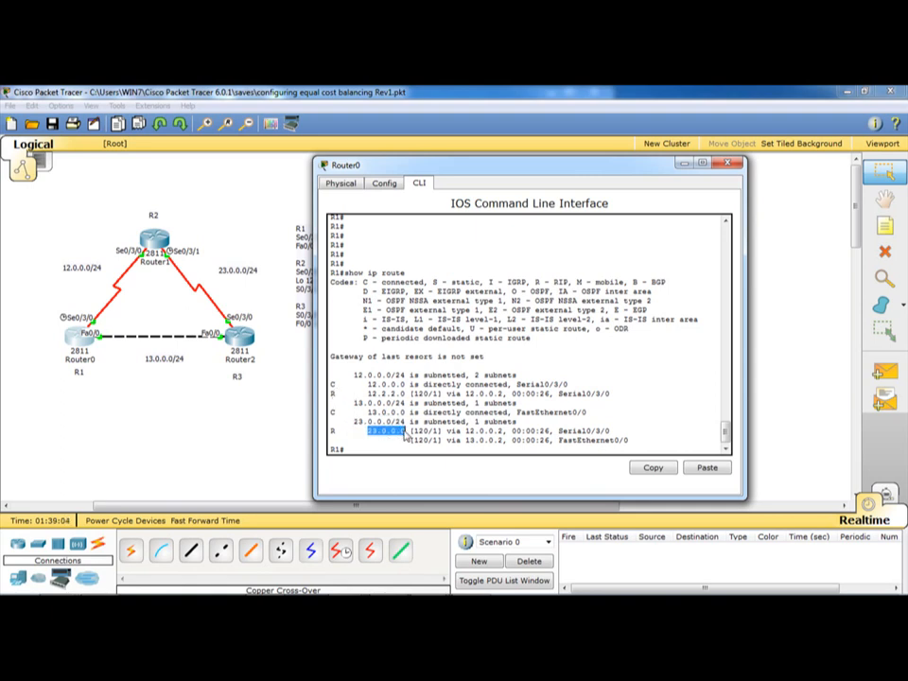
pyautogui.moveTo(368, 393); pyautogui.dragTo(401, 393)
pyautogui.moveTo(340, 393); pyautogui.dragTo(364, 445)
pyautogui.moveTo(368, 393); pyautogui.dragTo(405, 393)
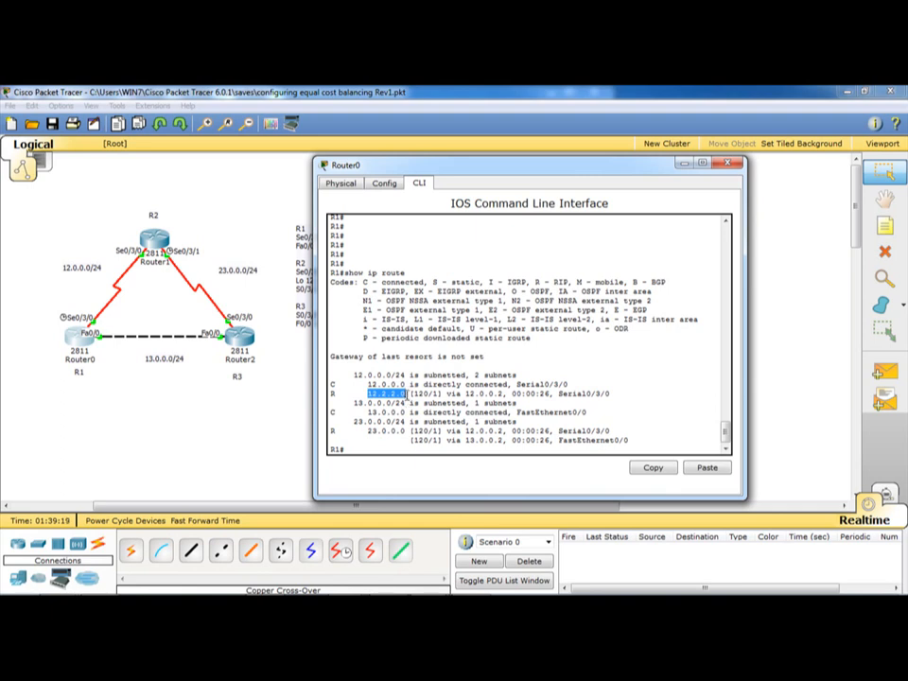
pyautogui.moveTo(402, 431); pyautogui.dragTo(374, 433)
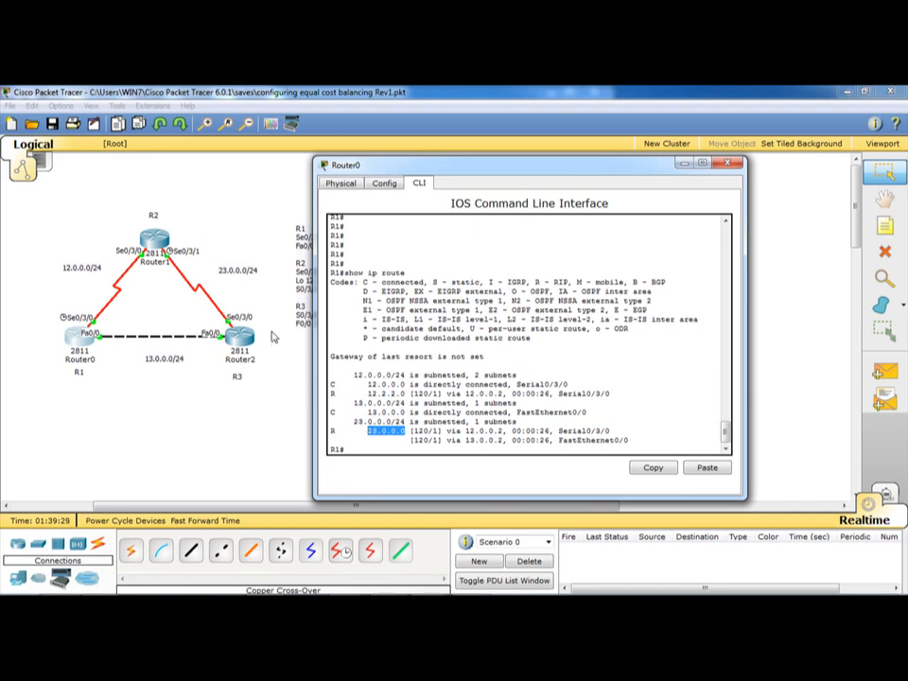
pyautogui.moveTo(360, 385); pyautogui.dragTo(406, 385)
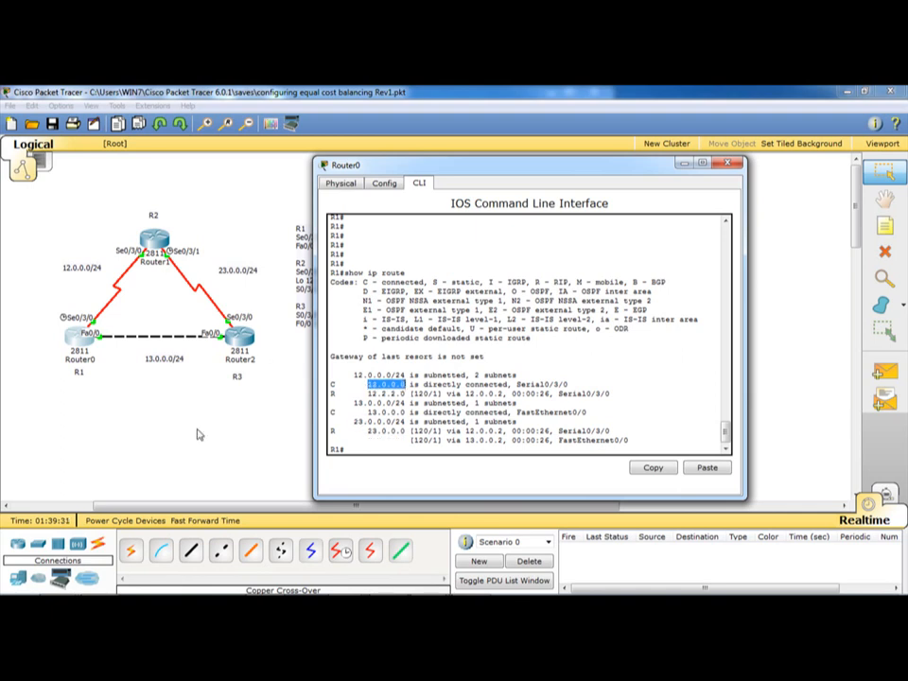
pyautogui.click(362, 392)
pyautogui.moveTo(368, 394); pyautogui.dragTo(409, 393)
pyautogui.click(256, 439)
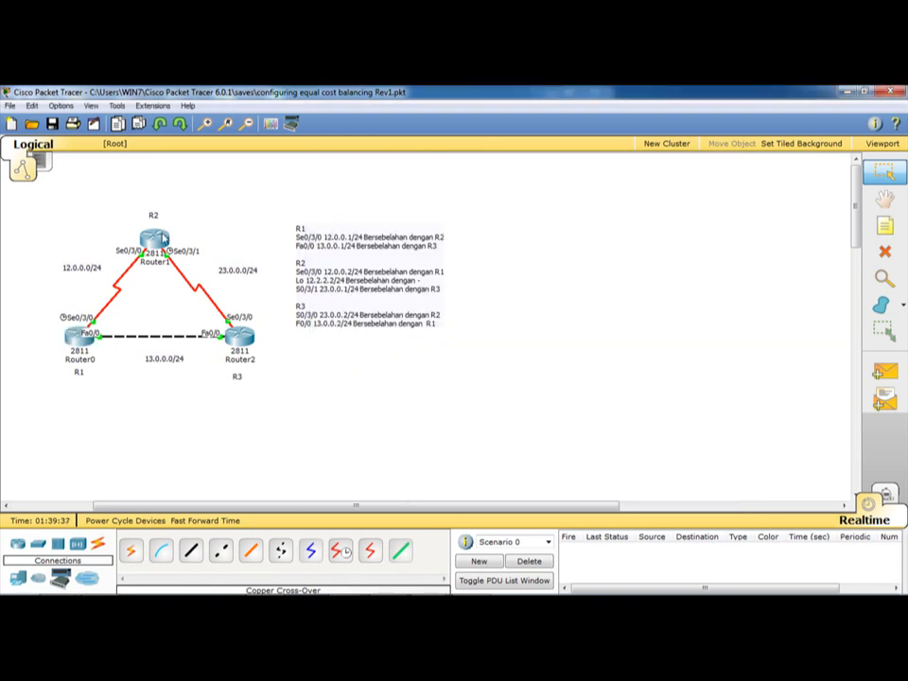
# - Draw a short vertical black line upward from router R2 to represent its loopback network
pyautogui.click(881, 305)
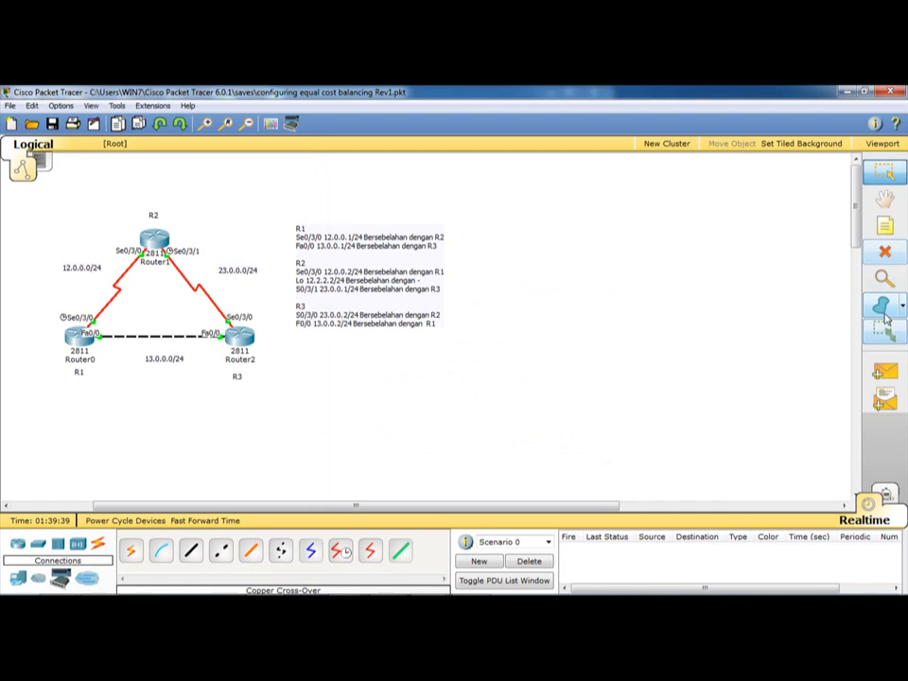
pyautogui.click(901, 305)
pyautogui.click(862, 371)
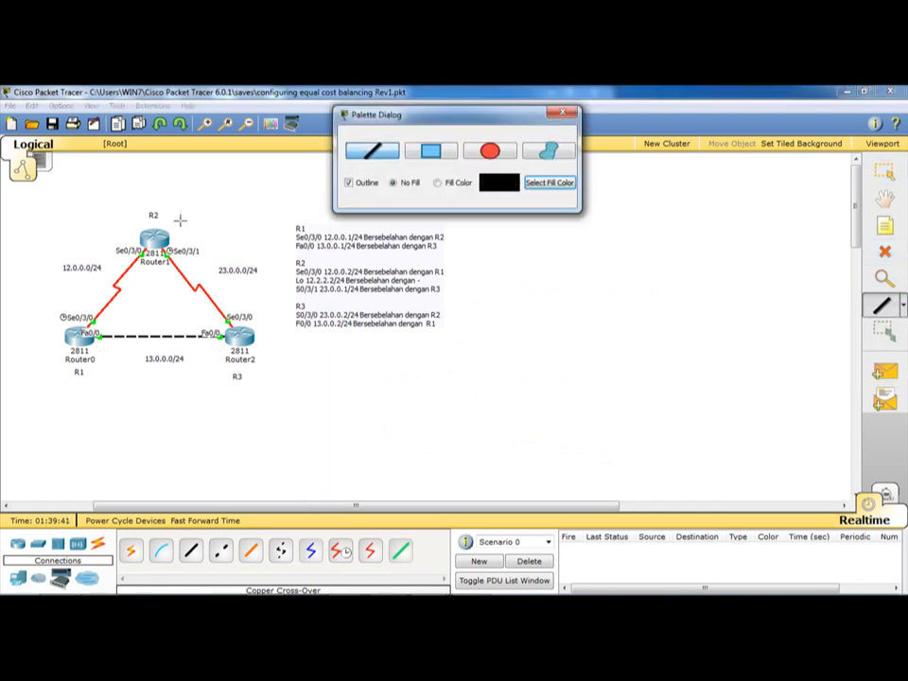
pyautogui.moveTo(166, 232); pyautogui.dragTo(163, 197)
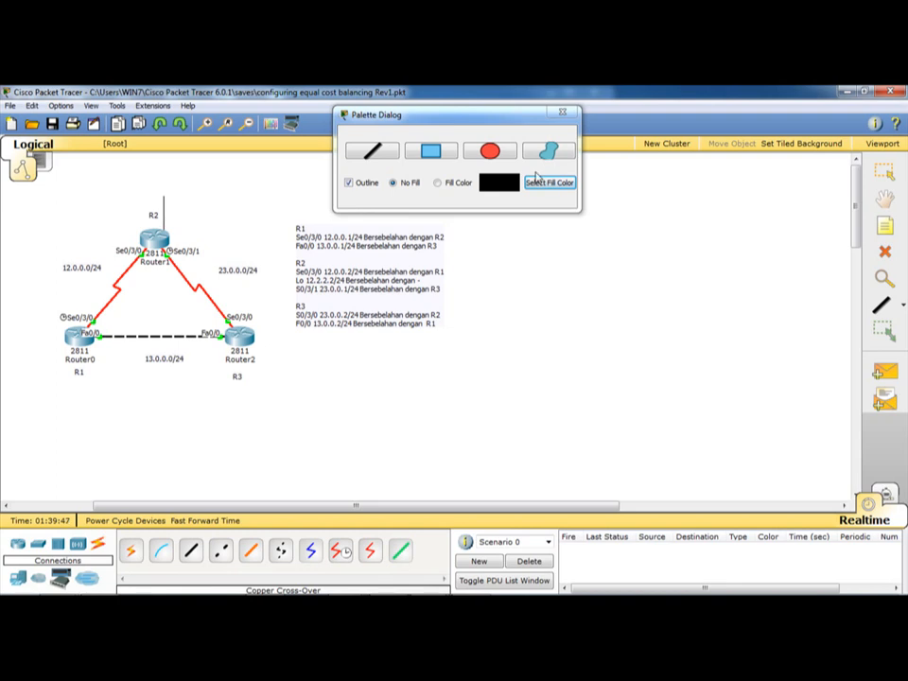
pyautogui.click(565, 113)
# - Add the note "Lo0: 12.2.2.0/24" above the vertical line at router R2
pyautogui.click(884, 225)
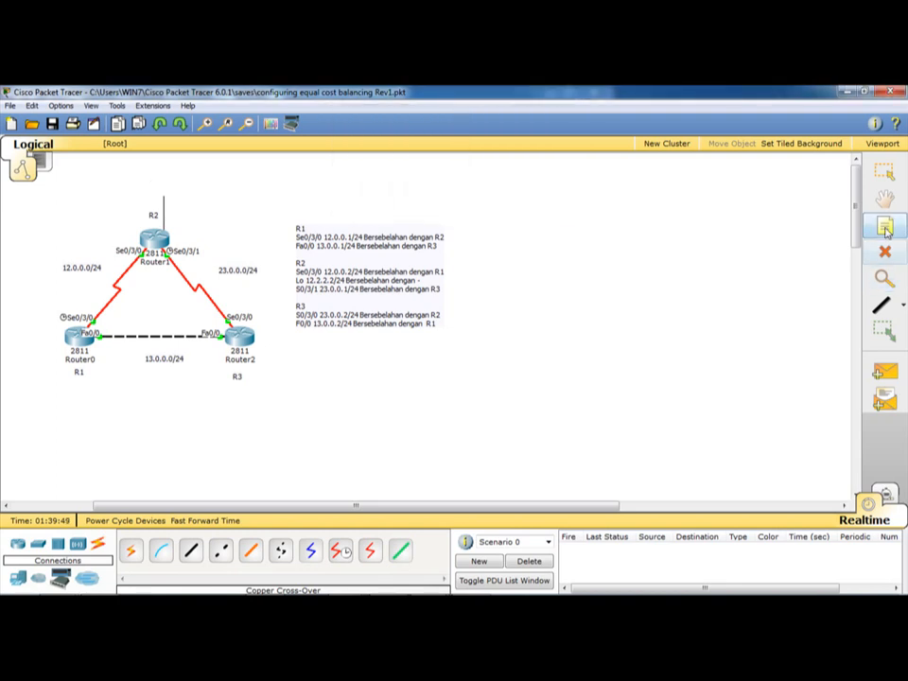
pyautogui.click(156, 190)
pyautogui.write('Lo0: 12.2.2')
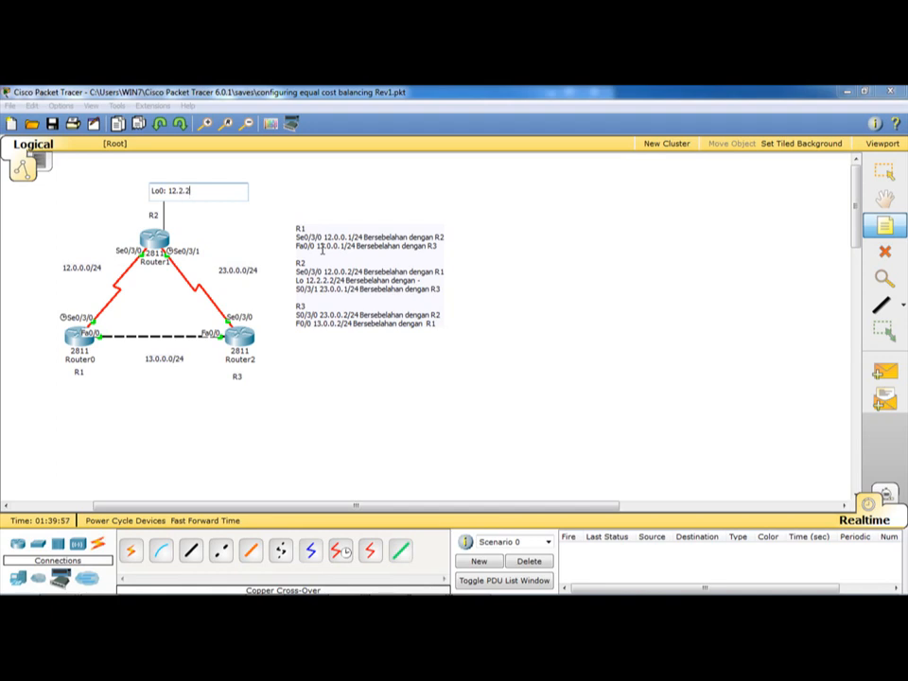
pyautogui.write('.0/24')
pyautogui.press('Escape')
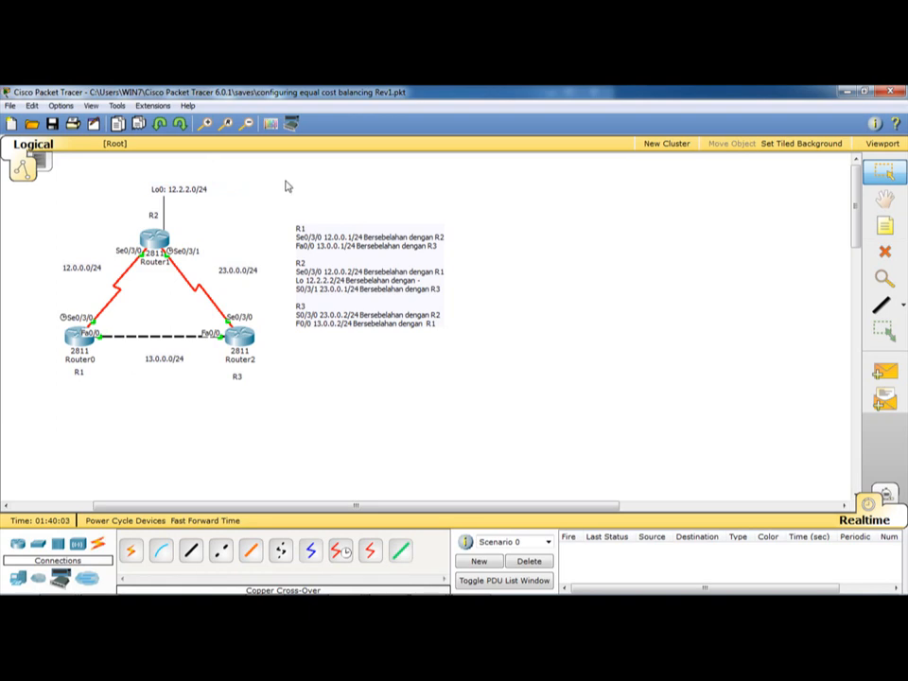
# - Reopen R1's console and compare its 12.0.0.0/24, 13.0.0.0/24 and 23.0.0.0 routes with the topology
pyautogui.click(80, 335)
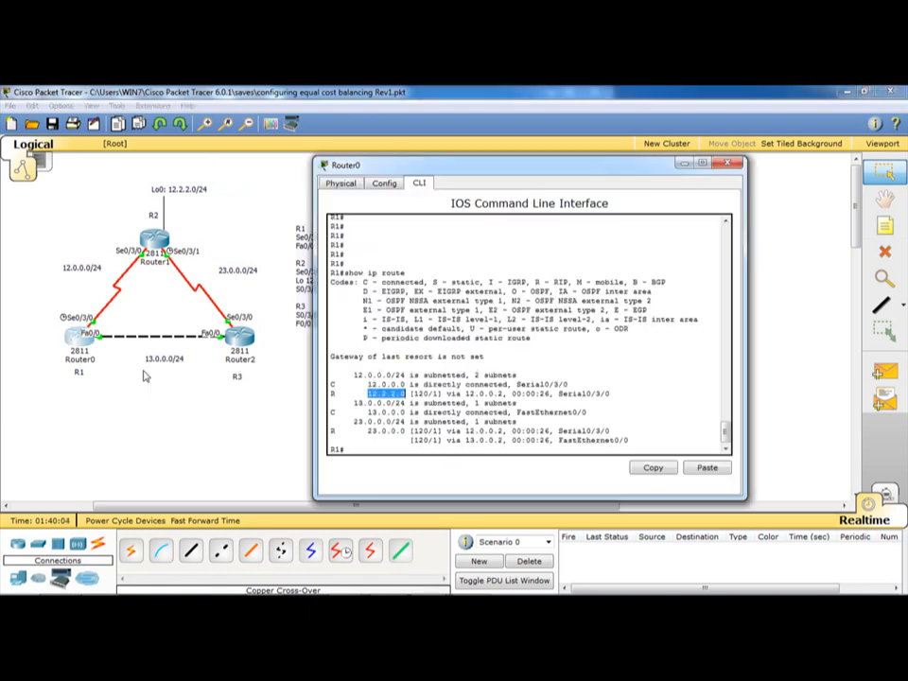
pyautogui.click(338, 440)
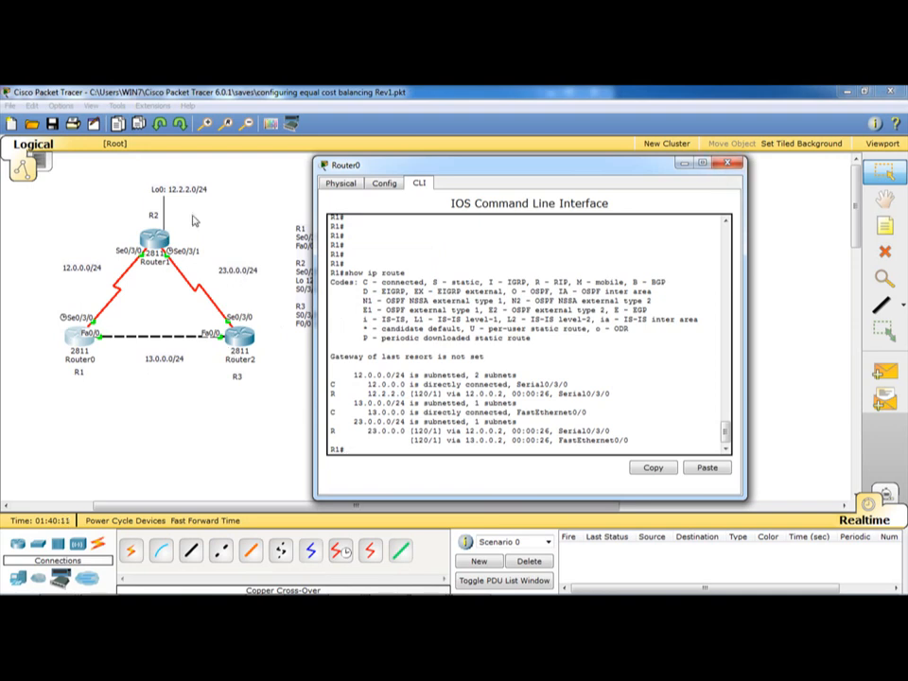
pyautogui.moveTo(353, 374); pyautogui.dragTo(404, 377)
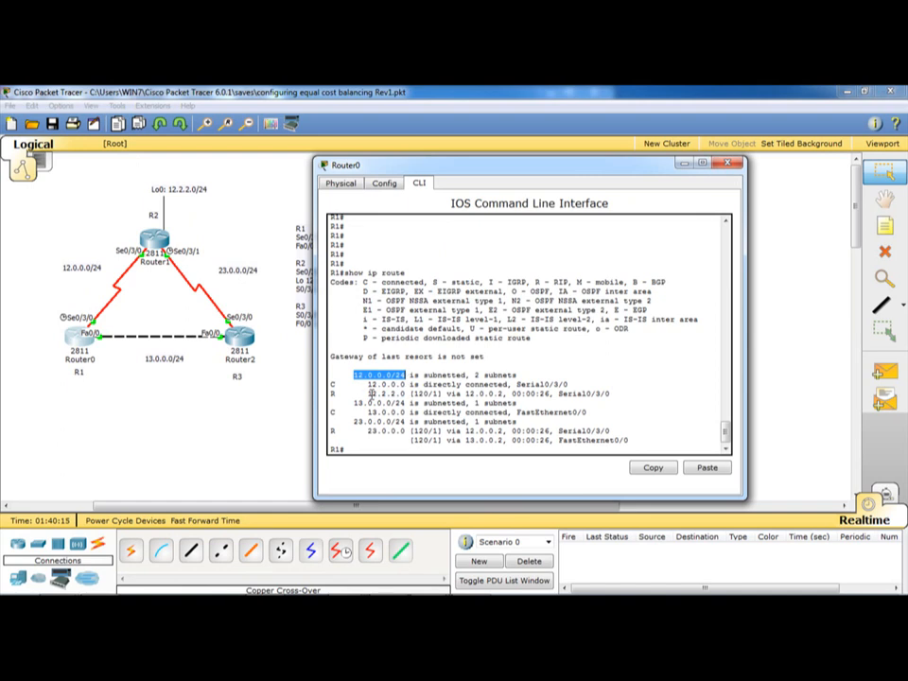
pyautogui.moveTo(356, 402); pyautogui.dragTo(409, 405)
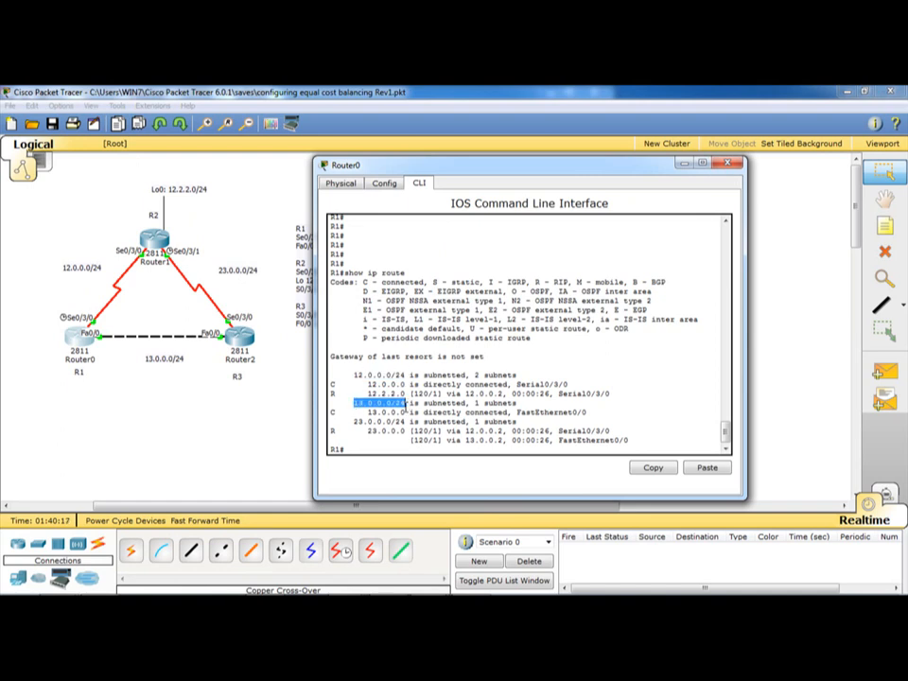
pyautogui.click(372, 385)
pyautogui.moveTo(367, 392); pyautogui.dragTo(368, 432)
pyautogui.click(404, 432)
pyautogui.click(370, 432)
pyautogui.click(404, 432)
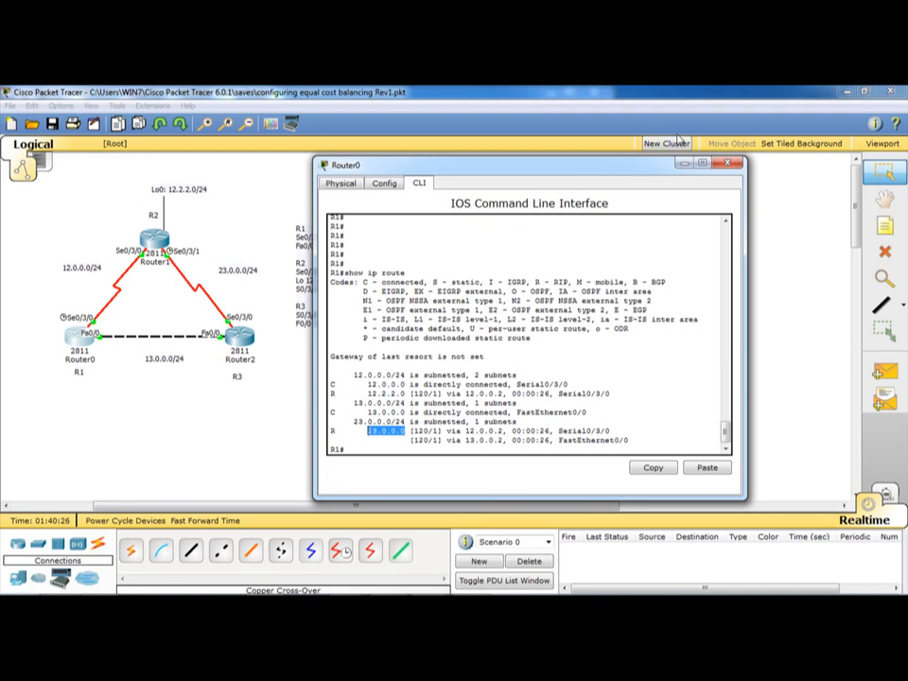
pyautogui.click(731, 164)
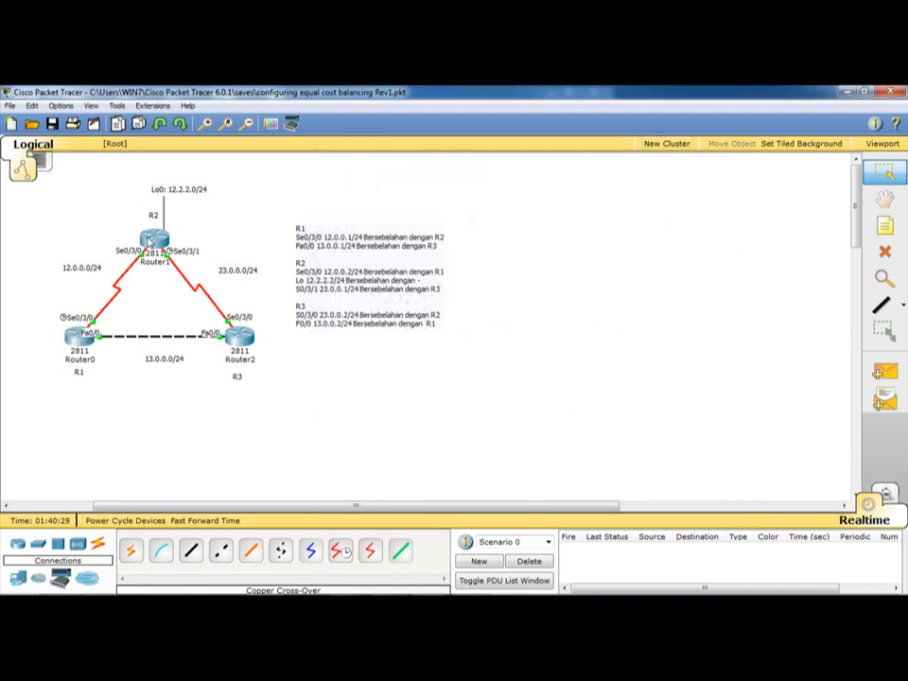
# - In R2's console, leave router configuration mode, run show ip route, and examine the 12.0.0.0, 13.0.0.0 and 23.0.0.0 routes
pyautogui.click(154, 240)
pyautogui.moveTo(401, 190); pyautogui.dragTo(538, 189)
pyautogui.write('end')
pyautogui.press('Return')
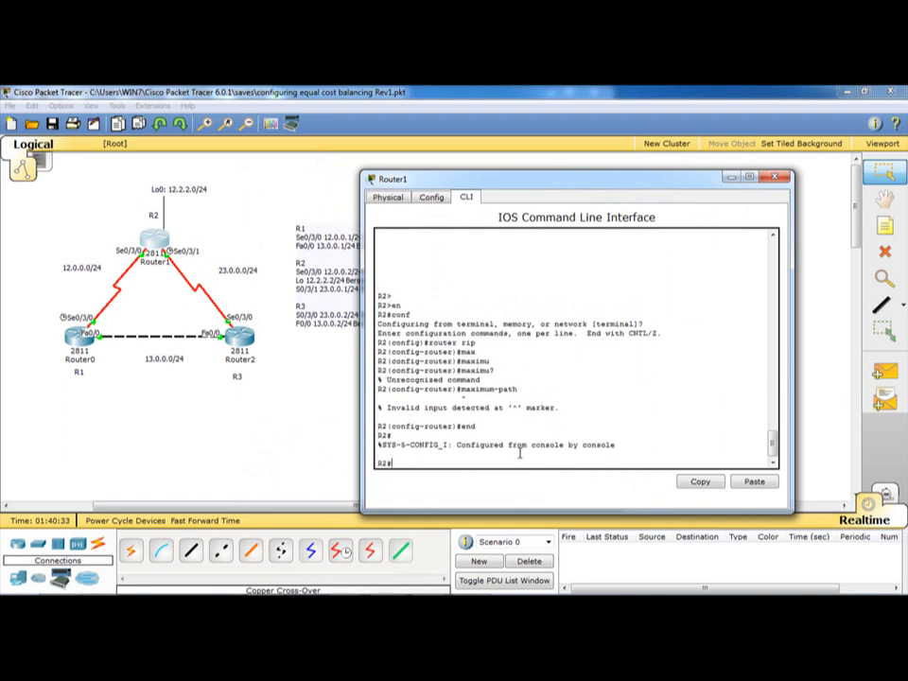
pyautogui.press('Return')
pyautogui.write('show ip route')
pyautogui.press('Return')
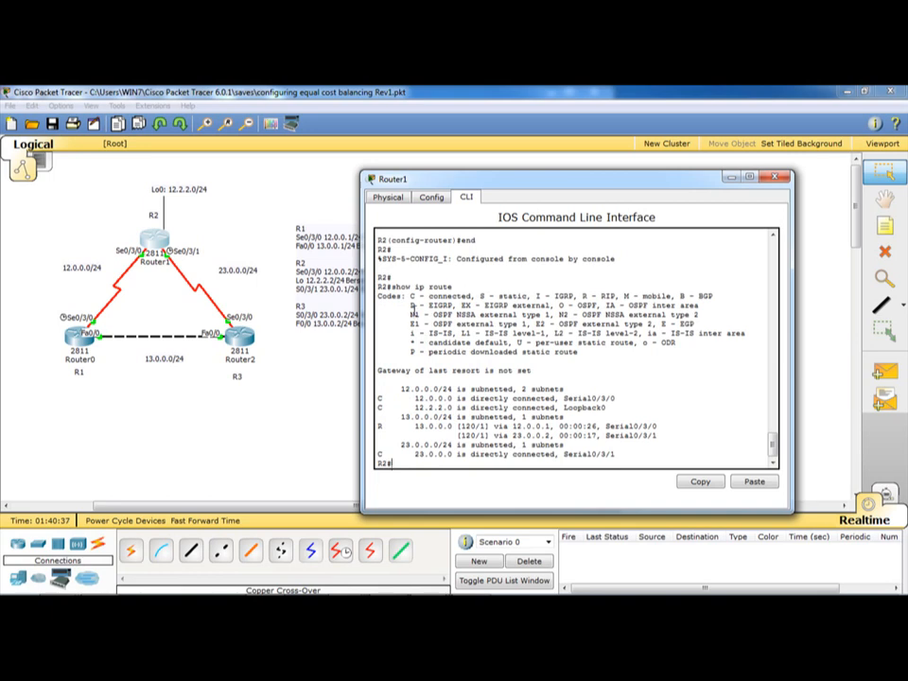
pyautogui.moveTo(415, 398); pyautogui.dragTo(454, 399)
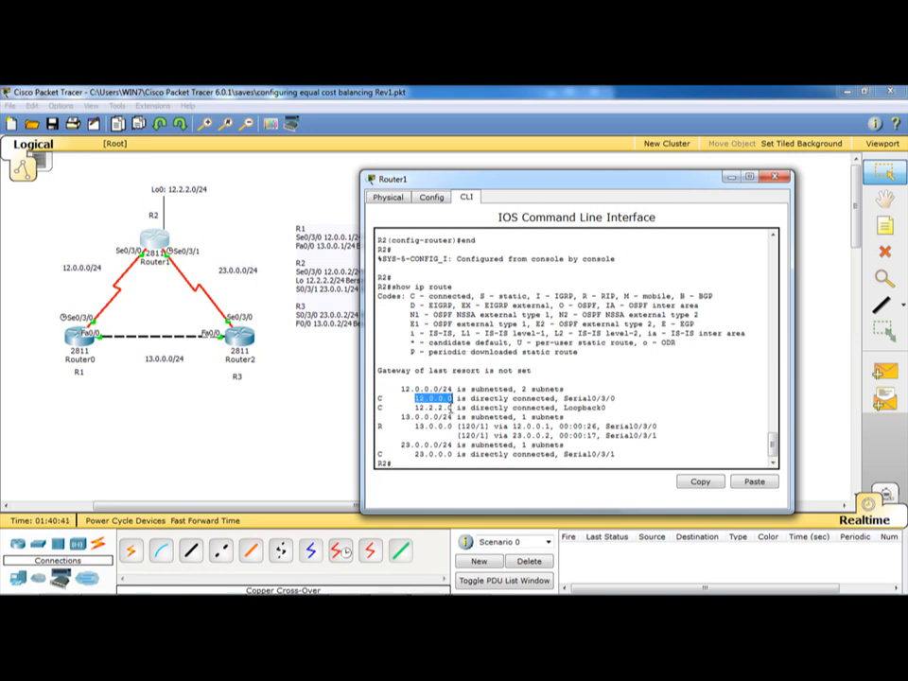
pyautogui.moveTo(453, 408)
pyautogui.mouseDown()
pyautogui.moveTo(415, 408)
pyautogui.moveTo(419, 428)
pyautogui.moveTo(450, 428)
pyautogui.mouseUp()
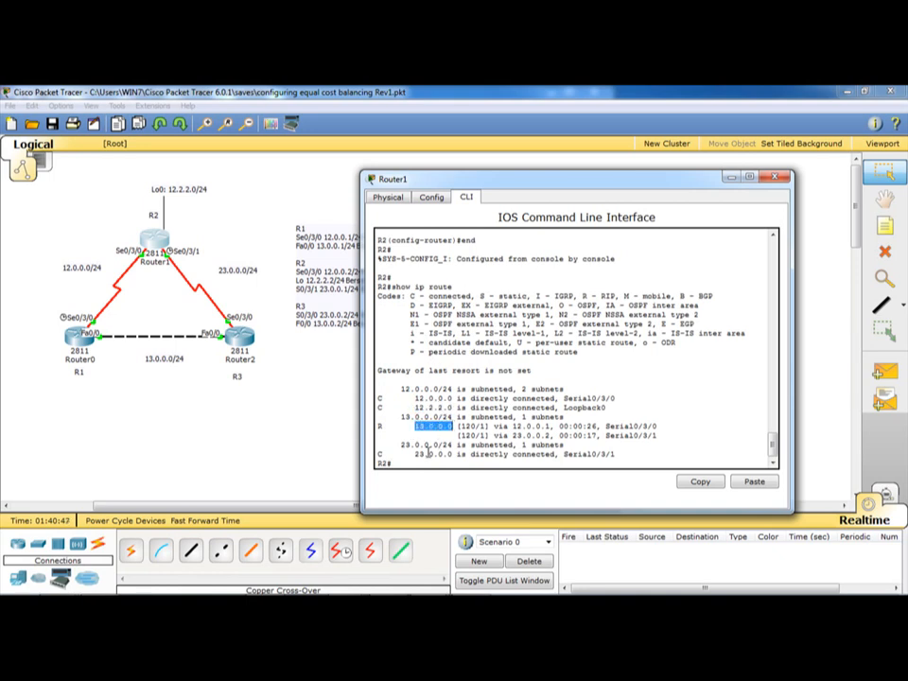
pyautogui.moveTo(414, 455); pyautogui.dragTo(445, 455)
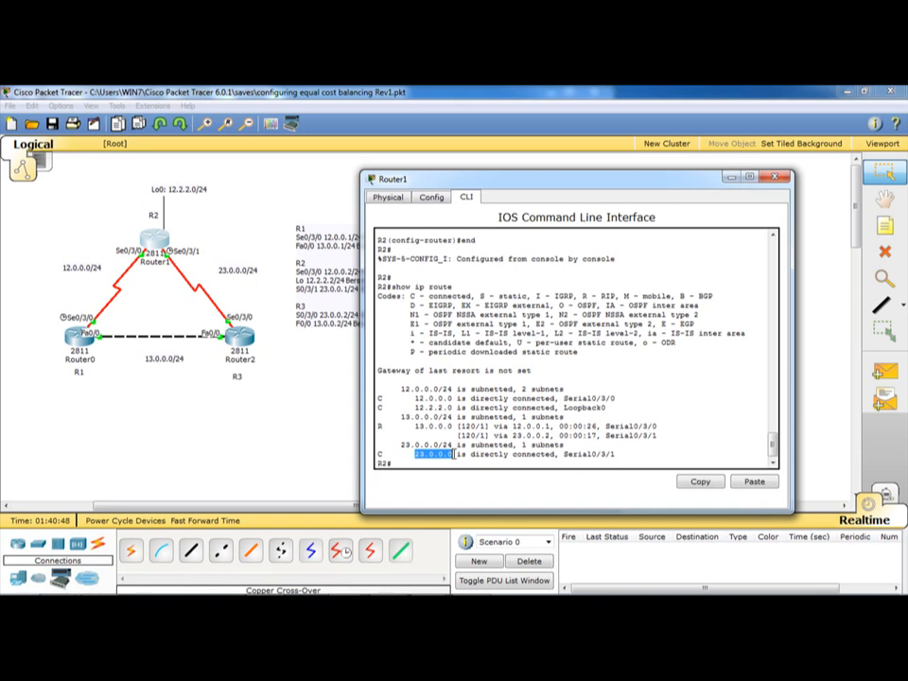
pyautogui.click(500, 391)
pyautogui.click(775, 178)
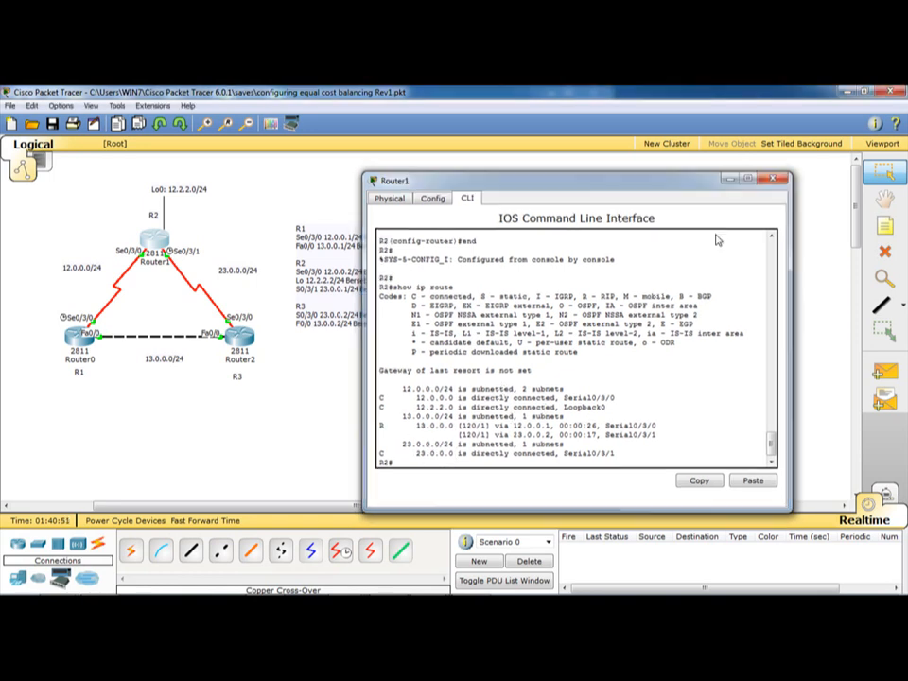
# - Open the command-line console of router R3 and enter privileged EXEC mode
pyautogui.click(240, 338)
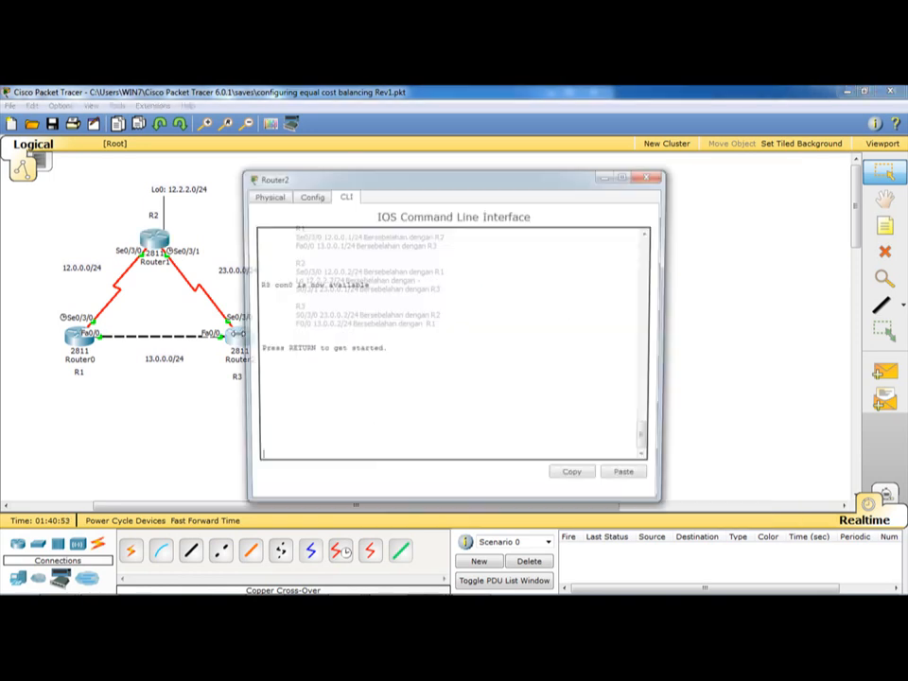
pyautogui.moveTo(360, 183); pyautogui.dragTo(508, 180)
pyautogui.press('Return')
pyautogui.press('Return')
pyautogui.write('en')
pyautogui.press('Return')
pyautogui.write('conf')
pyautogui.press('Return')
pyautogui.press('Return')
pyautogui.write('end')
pyautogui.press('Return')
# - Run show ip route on R3 and examine its 12.0.0.0, 12.2.2.0, 13.0.0.0 and 23.0.0.0 routes
pyautogui.write('r')
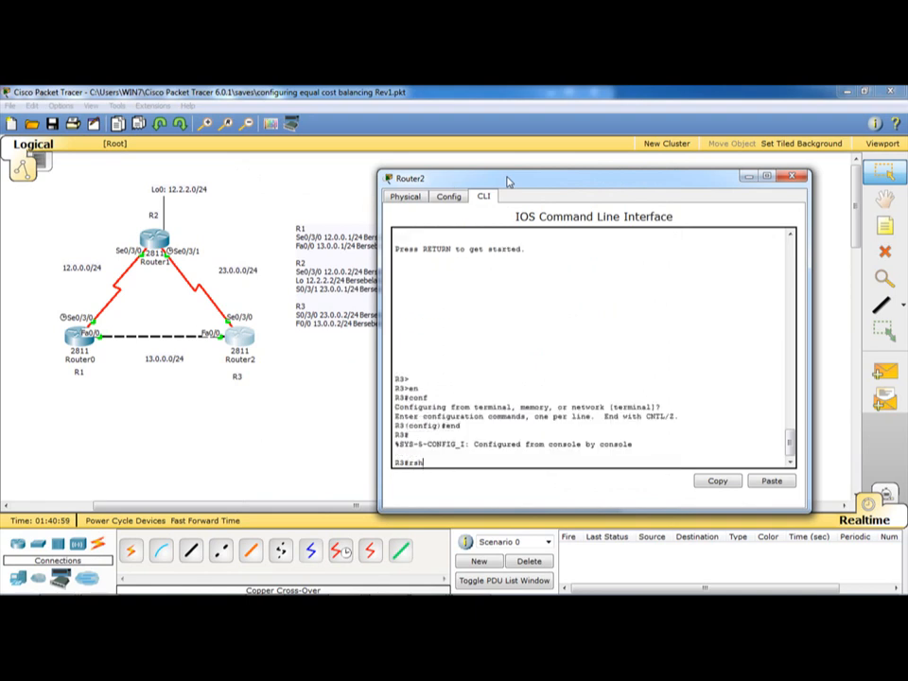
pyautogui.write('show ip route')
pyautogui.press('Return')
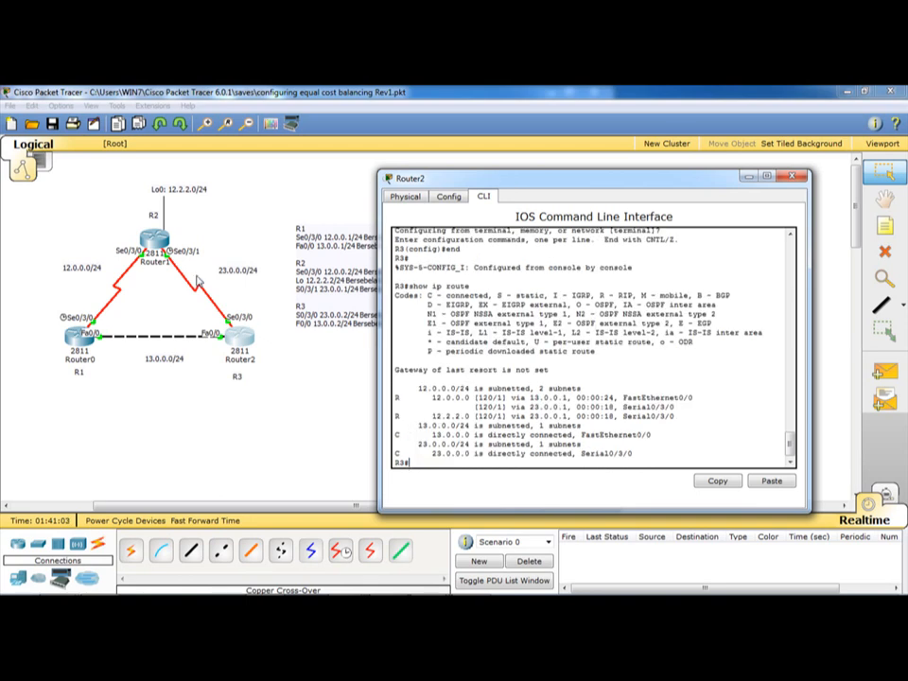
pyautogui.moveTo(429, 397); pyautogui.dragTo(467, 398)
pyautogui.moveTo(432, 416); pyautogui.dragTo(468, 416)
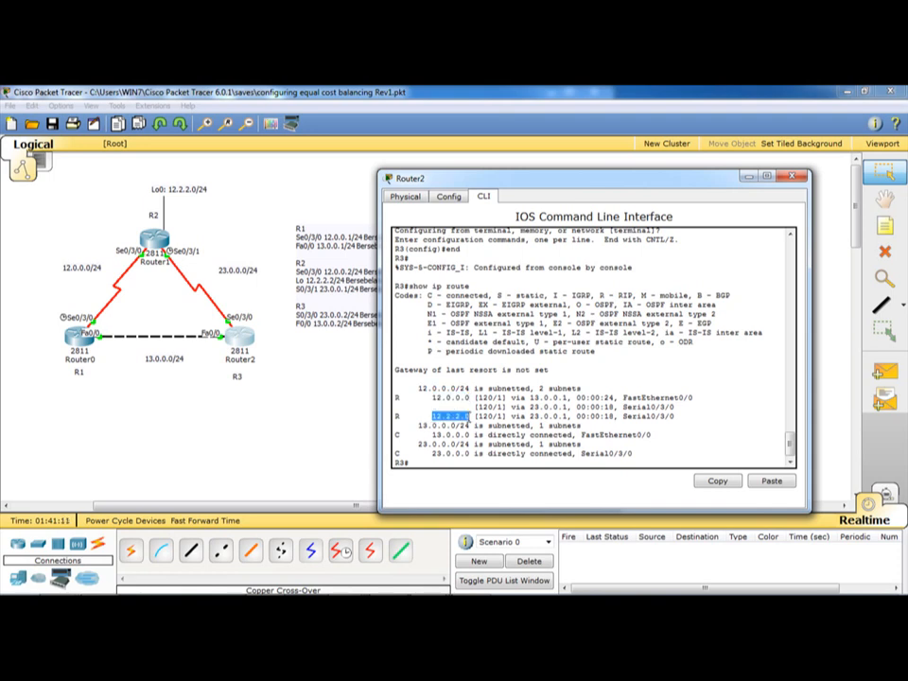
pyautogui.moveTo(432, 436); pyautogui.dragTo(465, 435)
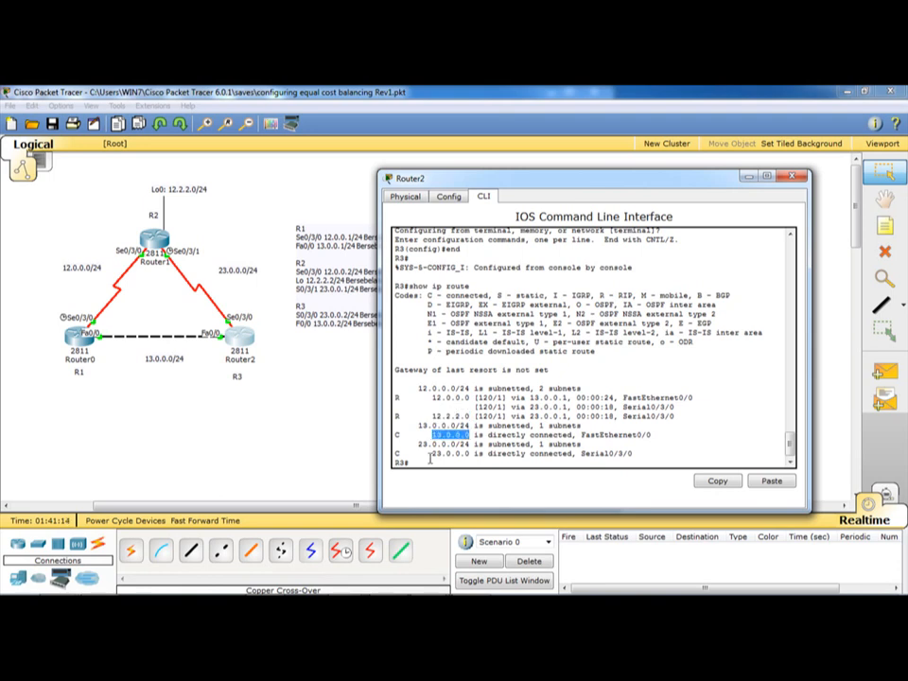
pyautogui.moveTo(434, 453); pyautogui.dragTo(466, 453)
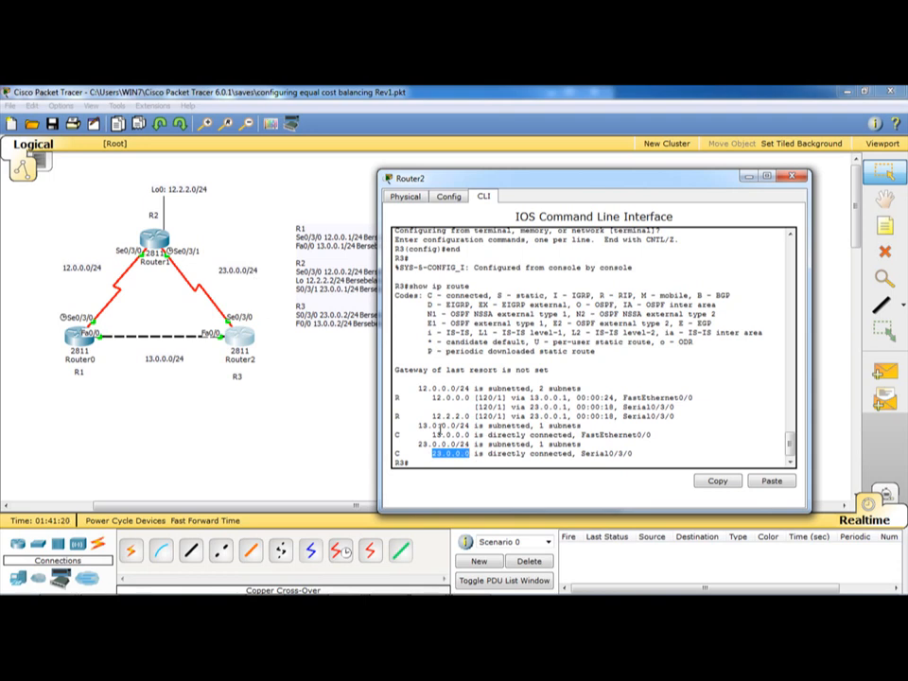
pyautogui.click(799, 176)
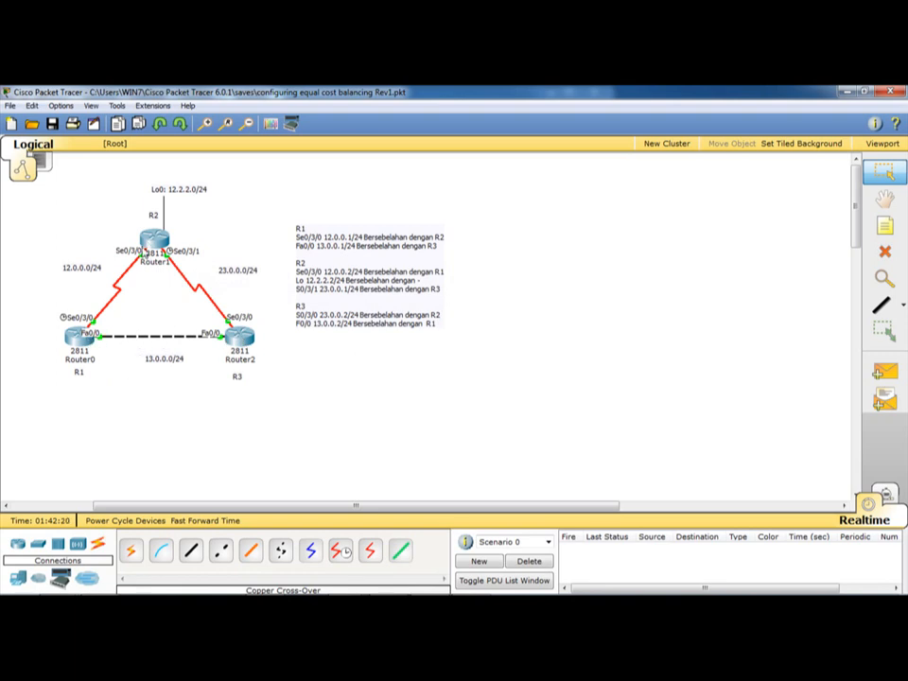
# - Move the 12.0.0.0/24 network label slightly upward beside the link between R1 and R2
pyautogui.moveTo(151, 243)
pyautogui.click(94, 272)
pyautogui.moveTo(92, 272); pyautogui.dragTo(95, 265)
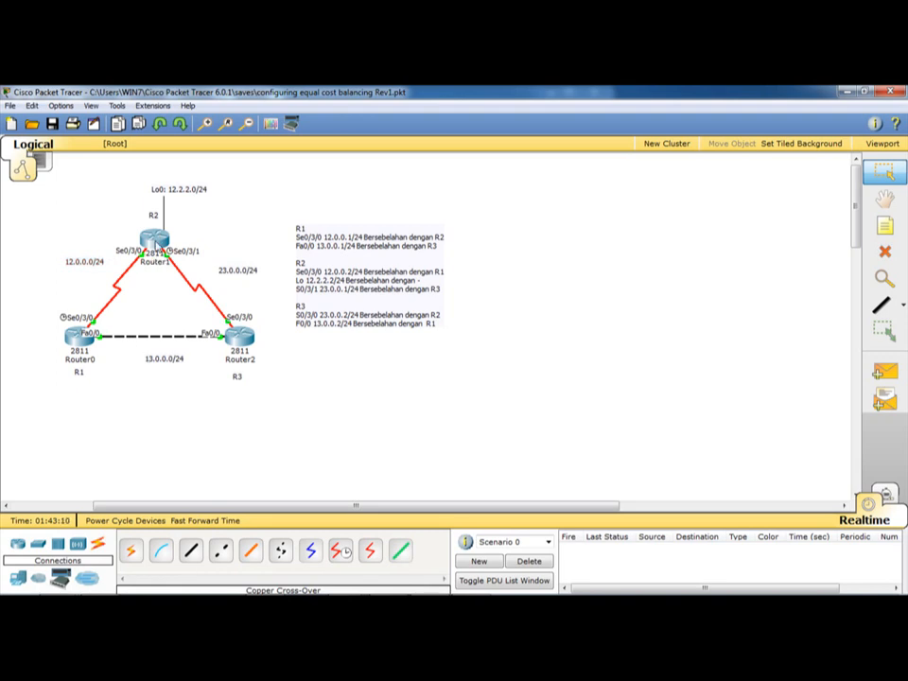
# - Open R1's console and examine the two 23.0.0.0 routes and their next hops, 12.0.0.2 and 13.0.0.2
pyautogui.click(78, 342)
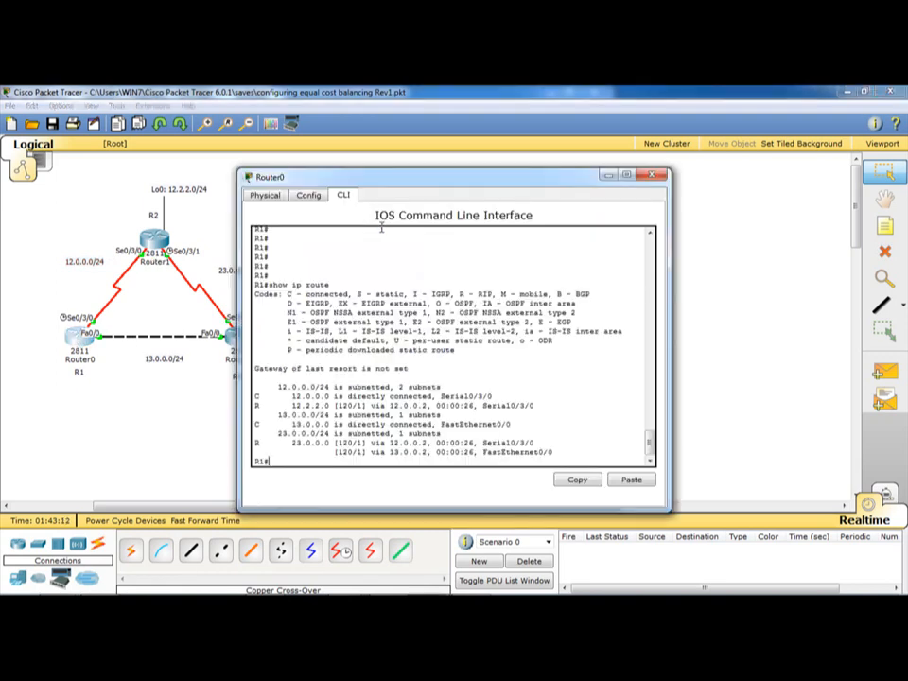
pyautogui.moveTo(365, 184); pyautogui.dragTo(405, 174)
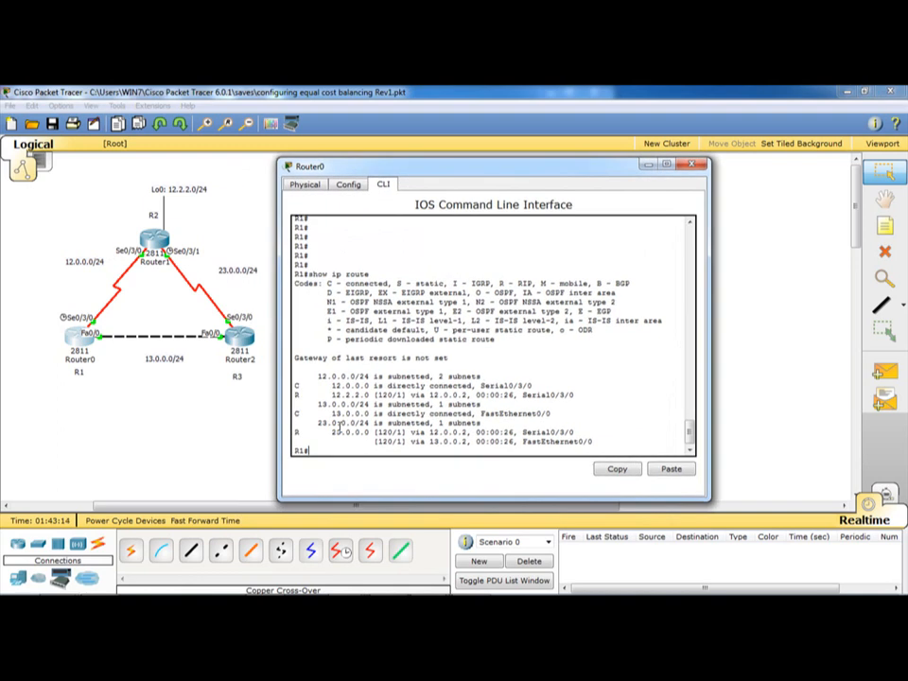
pyautogui.moveTo(332, 431); pyautogui.dragTo(294, 431)
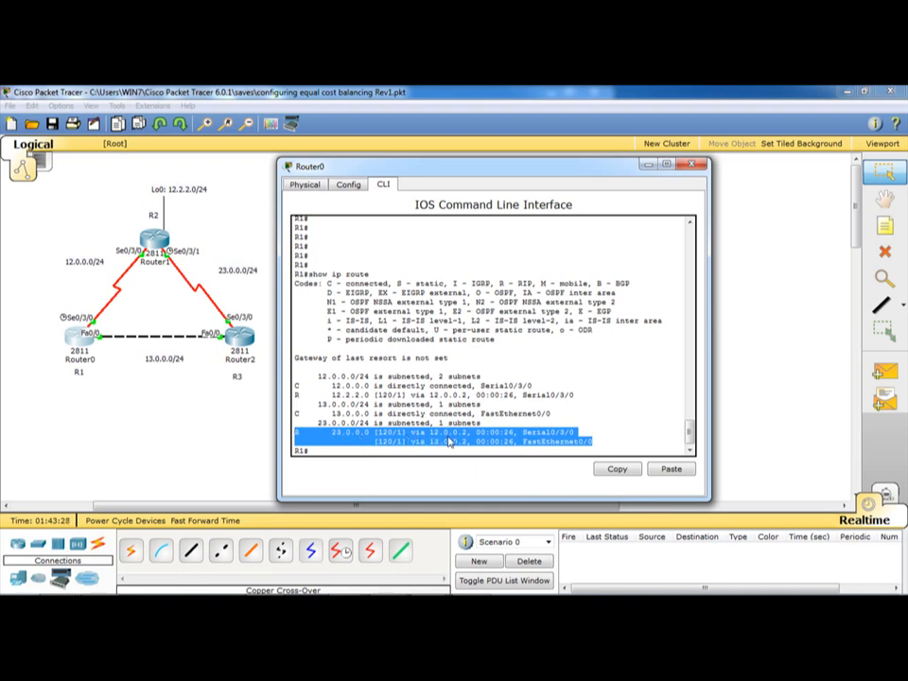
pyautogui.moveTo(486, 167); pyautogui.dragTo(622, 167)
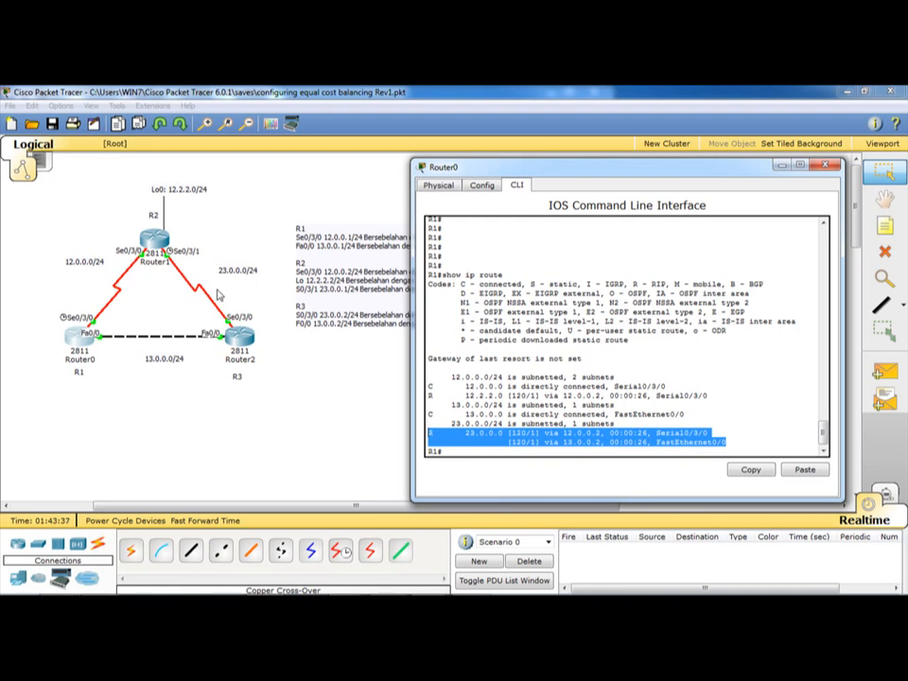
pyautogui.click(656, 432)
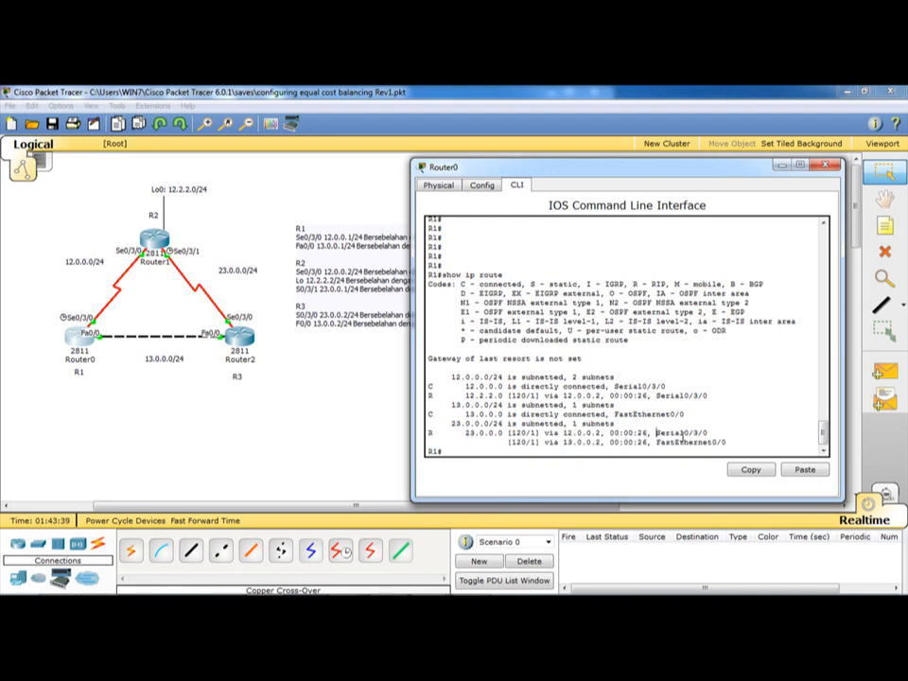
pyautogui.moveTo(432, 444); pyautogui.dragTo(730, 441)
pyautogui.click(579, 448)
pyautogui.moveTo(566, 444); pyautogui.dragTo(604, 446)
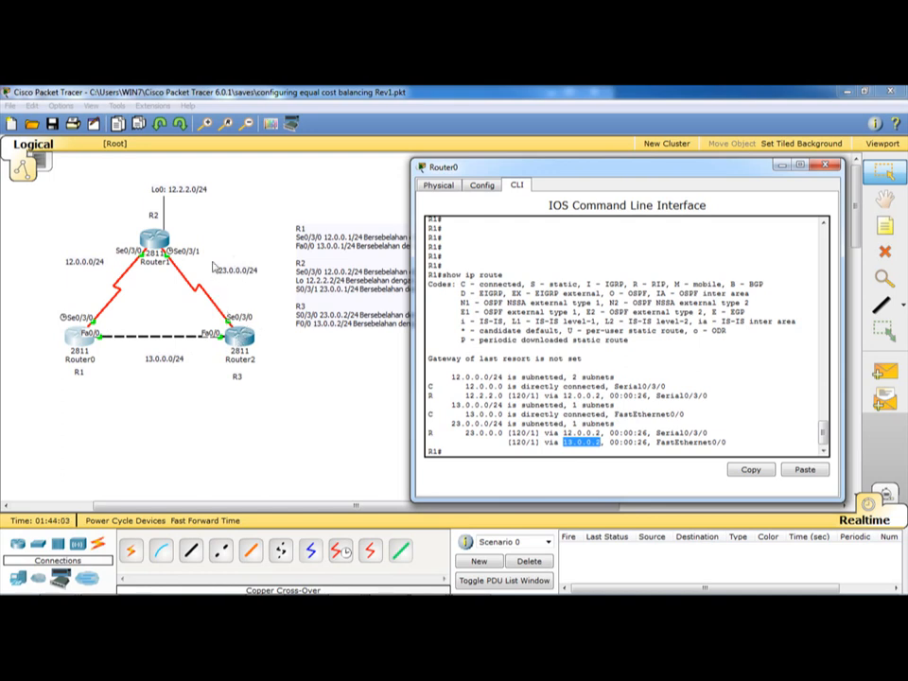
# - Shift R1's console window aside and switch the network from realtime to simulation mode
pyautogui.click(329, 386)
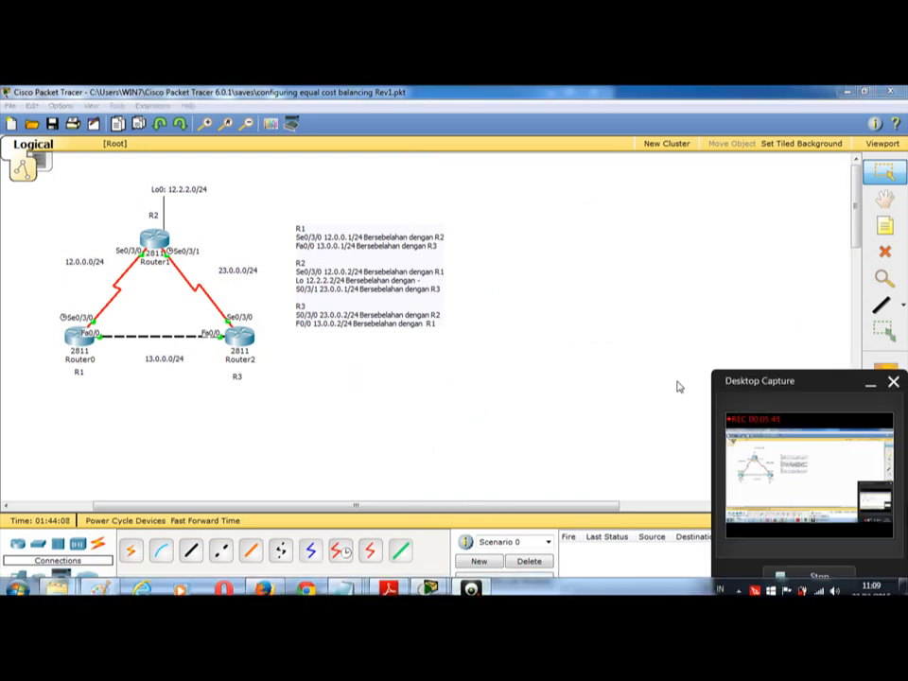
pyautogui.hotkey('alt', 'Tab')
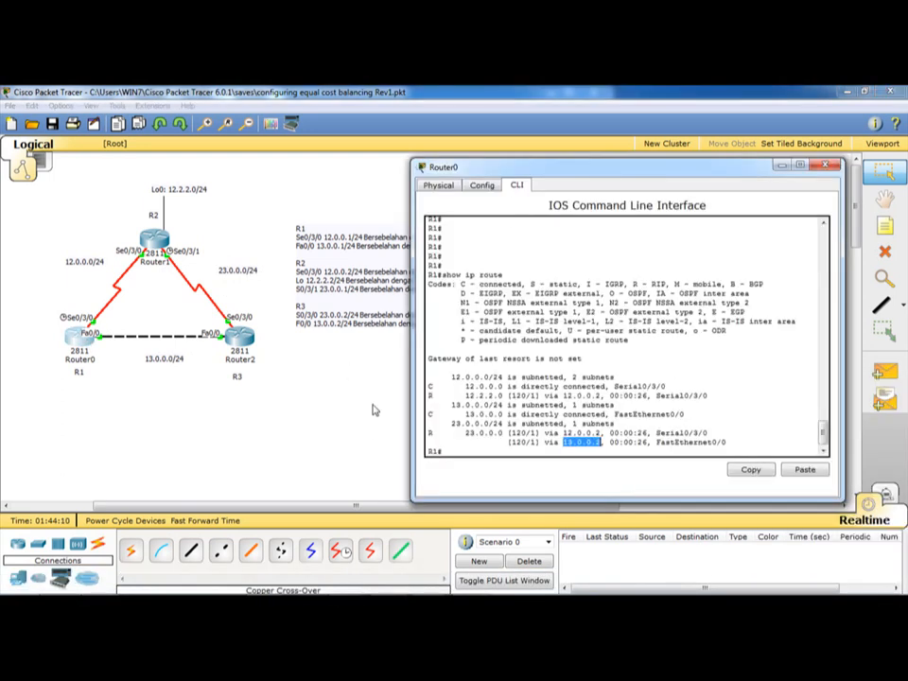
pyautogui.moveTo(535, 171); pyautogui.dragTo(450, 170)
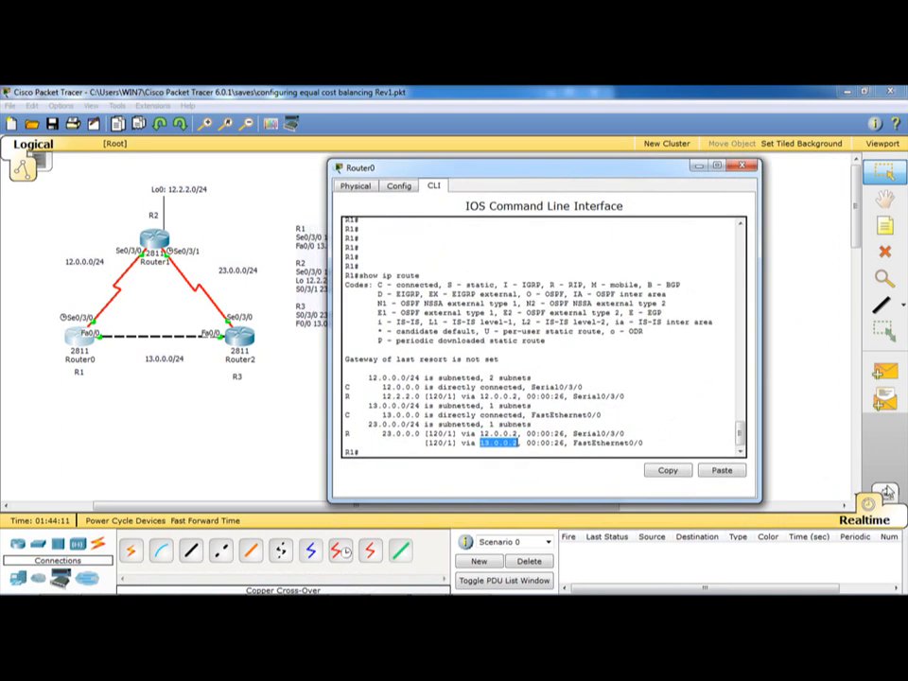
pyautogui.click(884, 494)
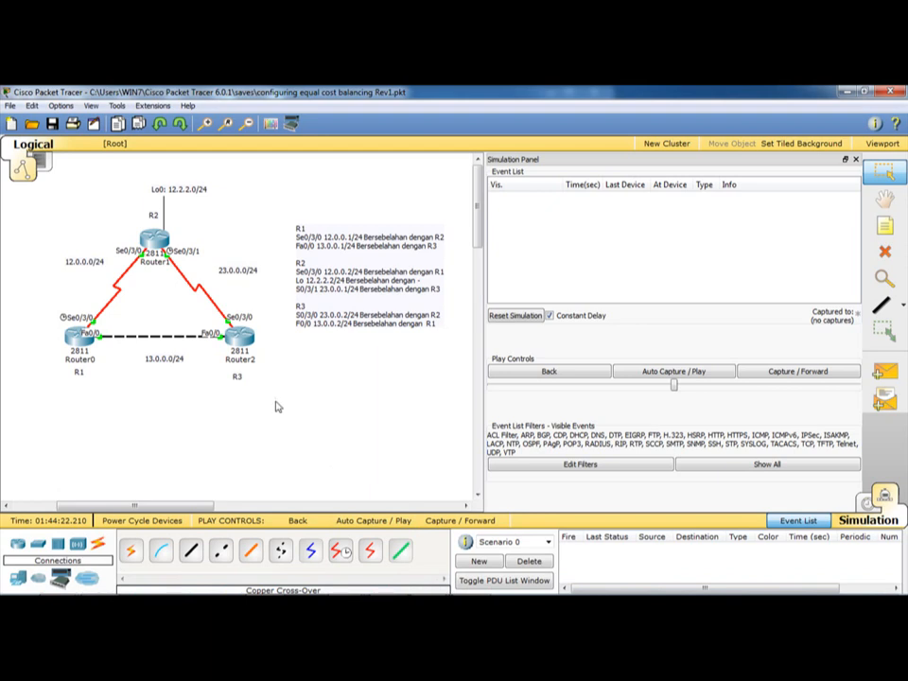
# - Switch to the lab guide PDF in Adobe Reader and read the RIP Equal Cost Load Balancing lab's purpose, requirement and steps
pyautogui.click(388, 581)
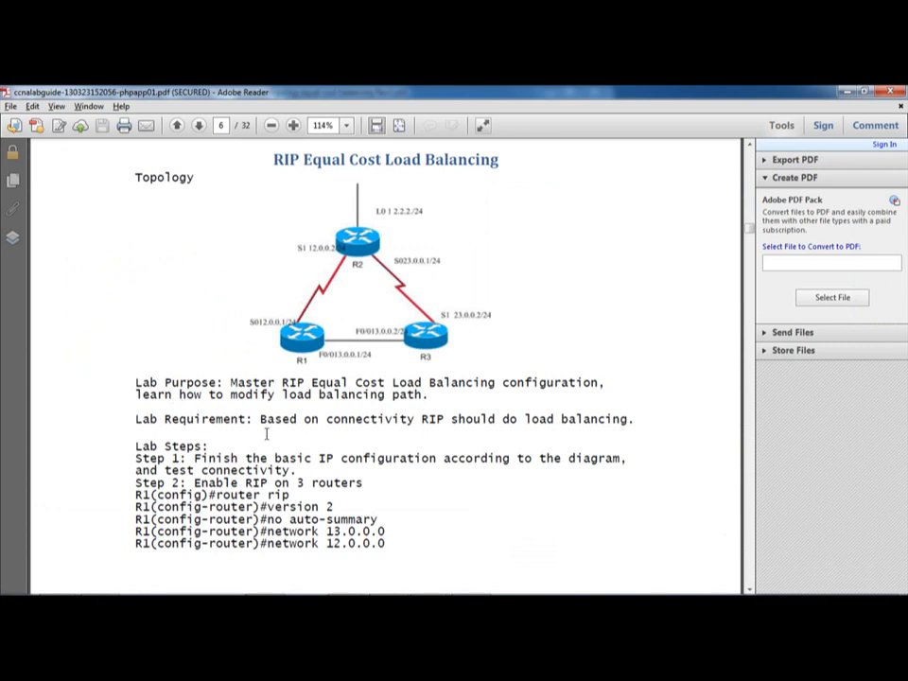
pyautogui.moveTo(314, 383); pyautogui.dragTo(553, 382)
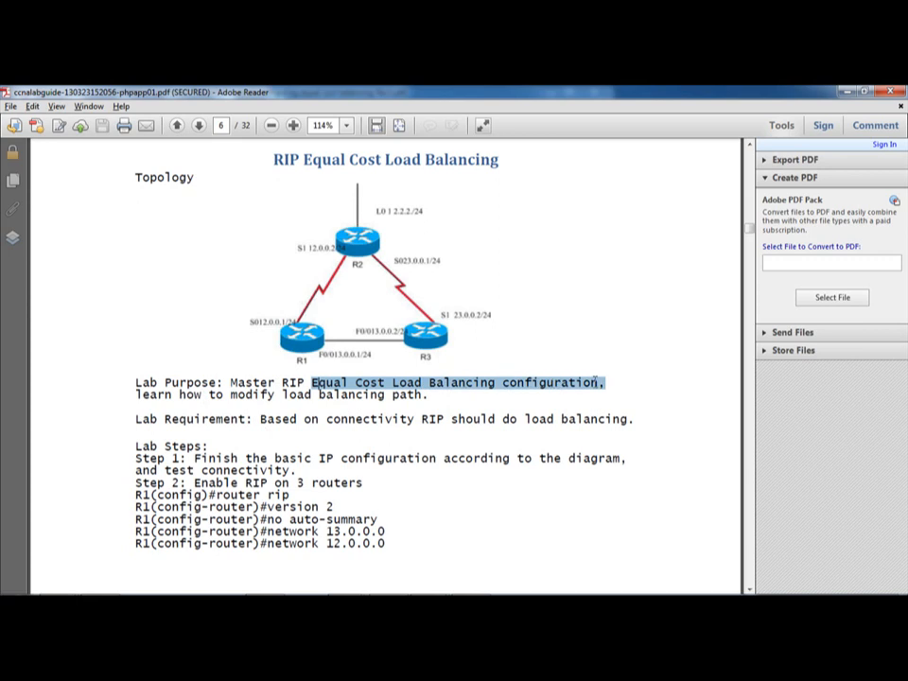
pyautogui.click(453, 432)
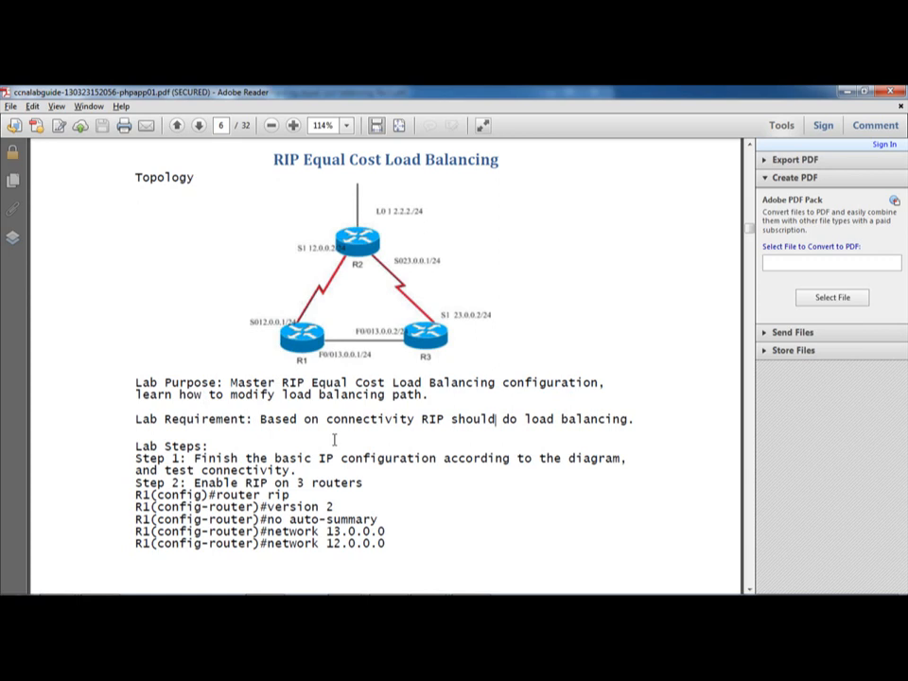
pyautogui.scroll(-1, 334, 440)
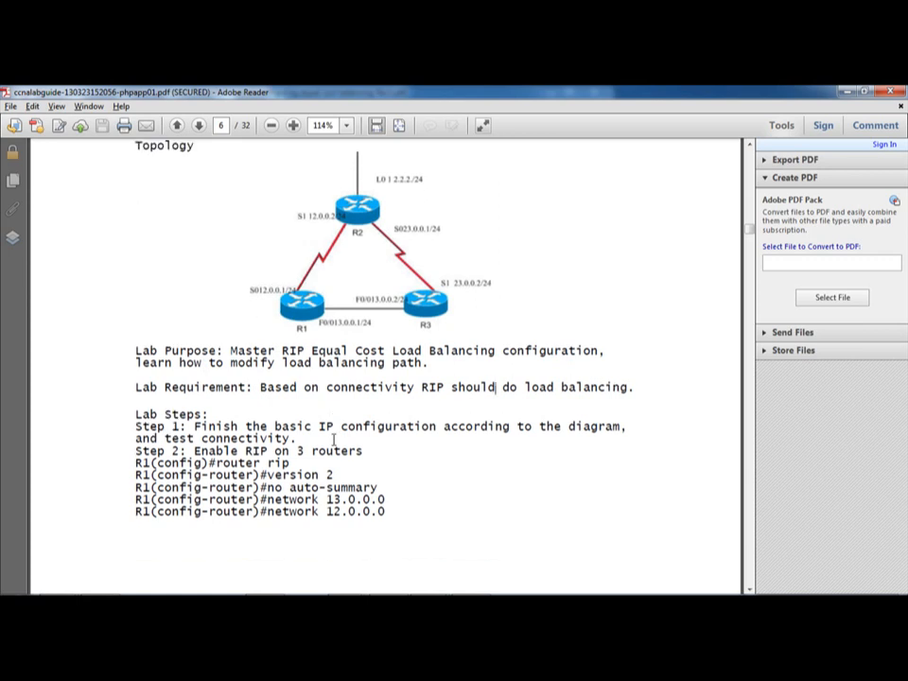
pyautogui.scroll(-4, 139, 387)
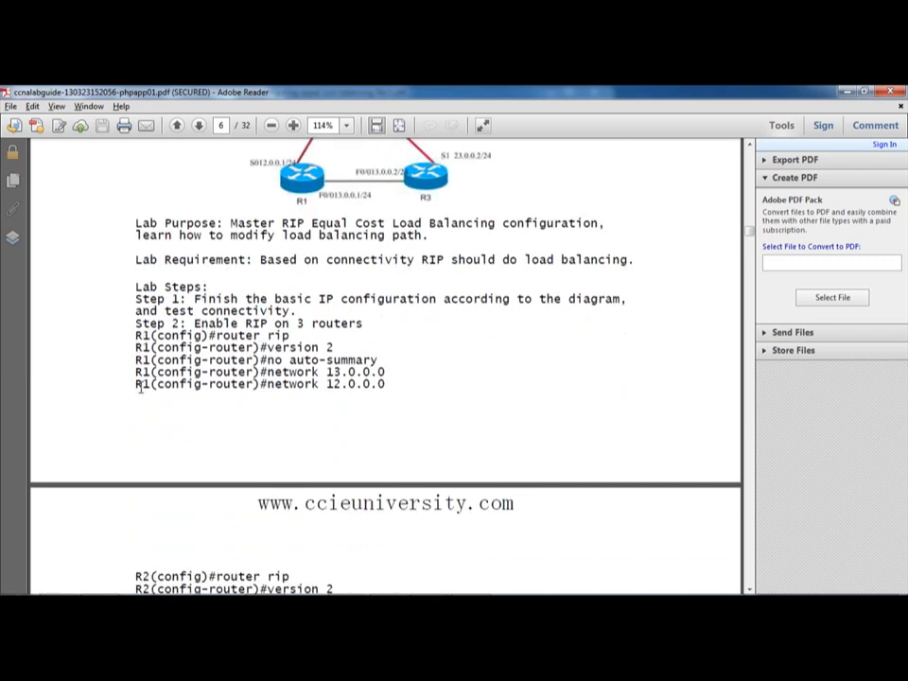
pyautogui.scroll(-11, 139, 388)
pyautogui.scroll(-1, 139, 388)
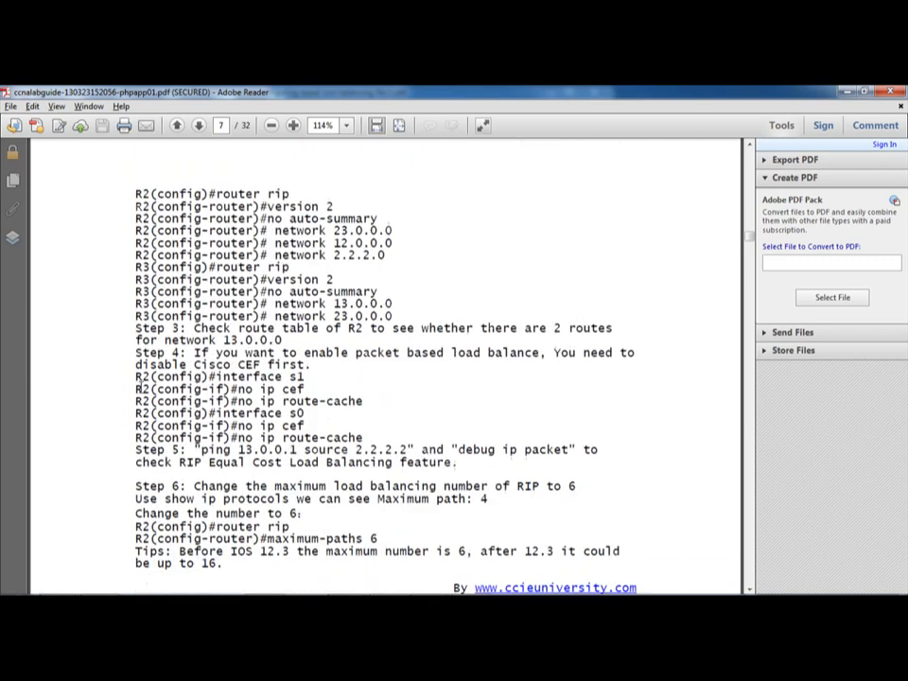
pyautogui.scroll(-2, 139, 387)
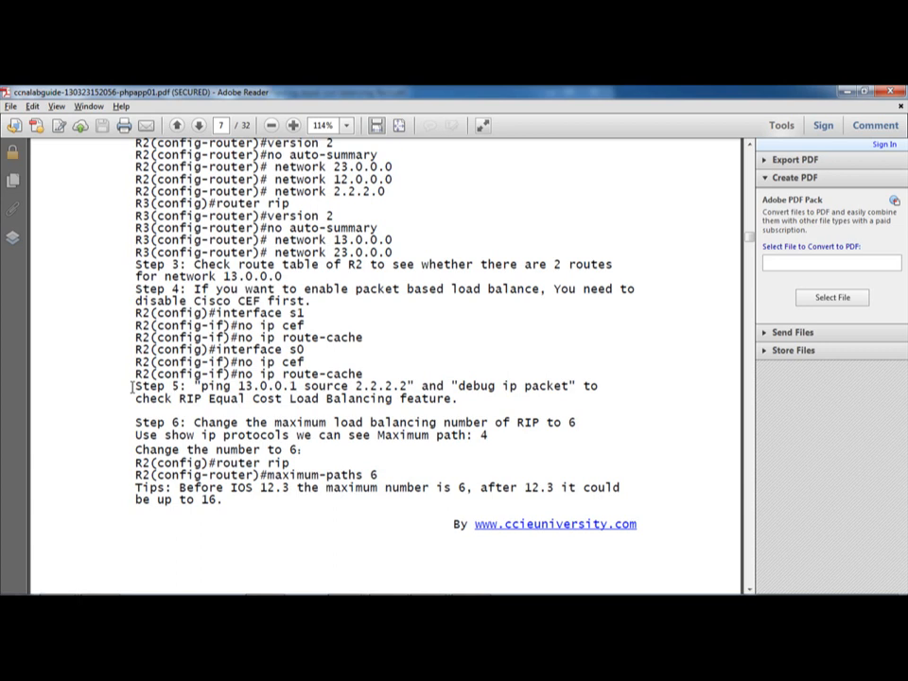
# - Review the lab guide again up to Step 6 and examine the maximum-paths 6 command
pyautogui.scroll(15, 131, 386)
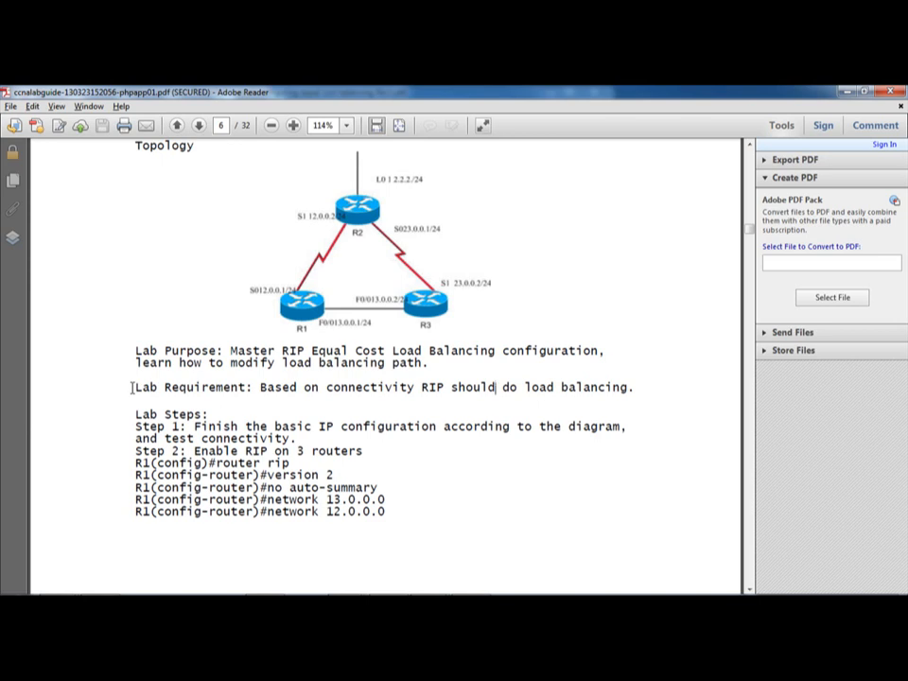
pyautogui.scroll(-10, 131, 387)
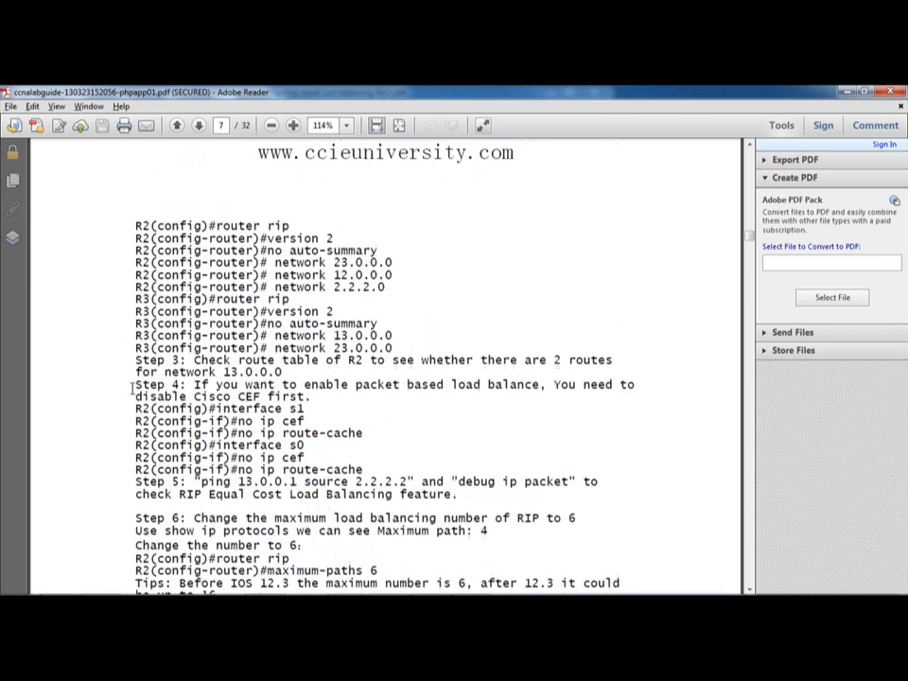
pyautogui.scroll(-3, 131, 386)
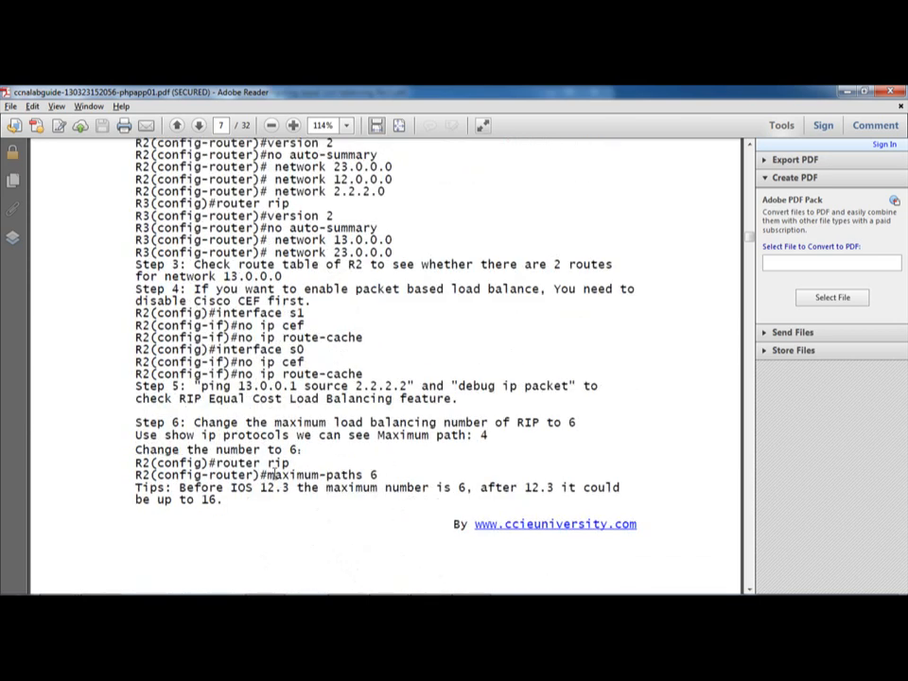
pyautogui.moveTo(265, 477); pyautogui.dragTo(378, 469)
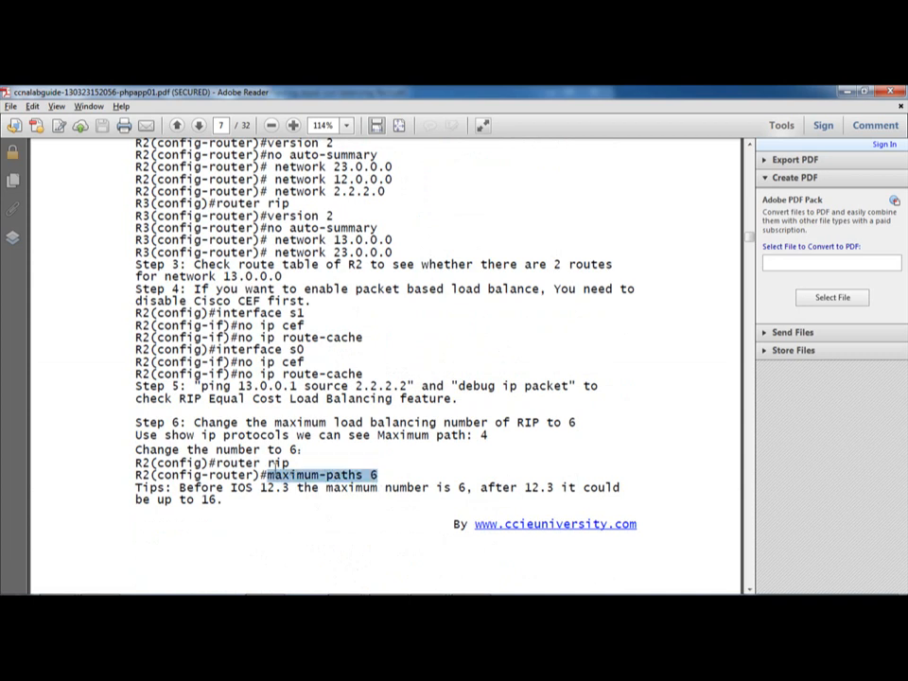
pyautogui.click(292, 490)
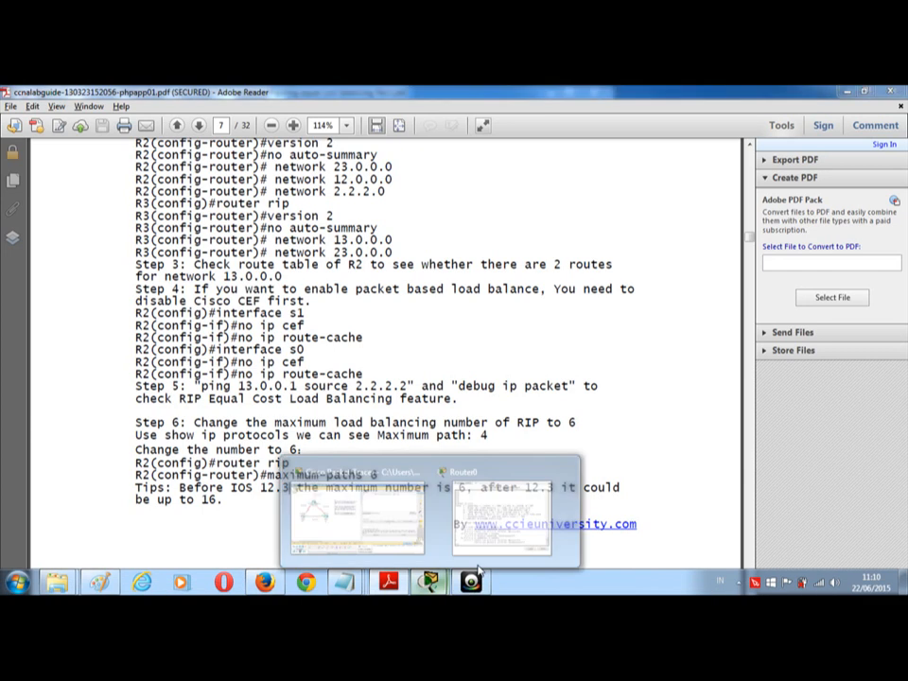
# - Switch back to Cisco Packet Tracer and move the router interface address note slightly closer to the topology
pyautogui.click(424, 579)
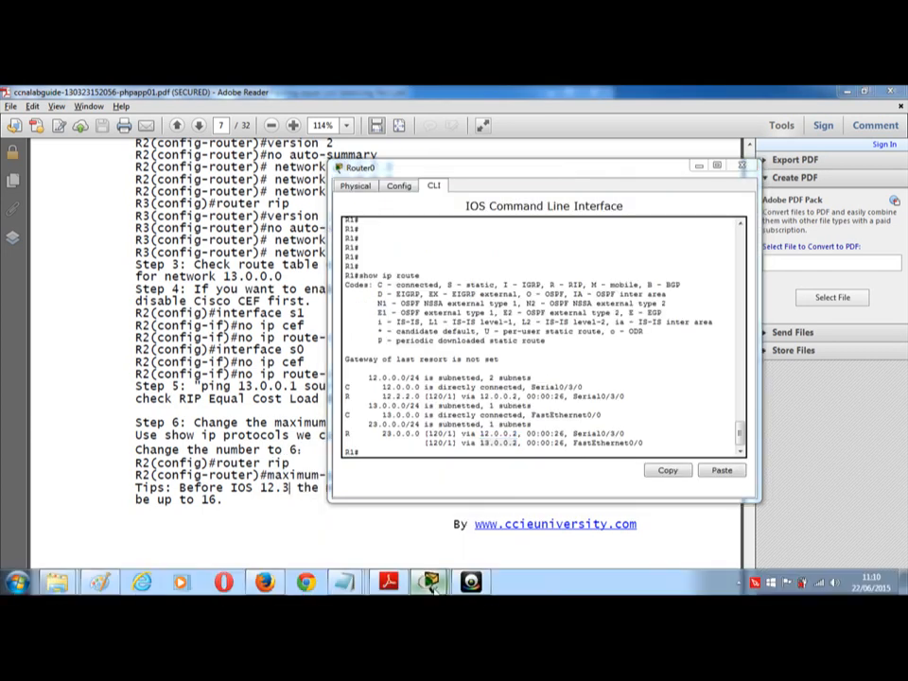
pyautogui.moveTo(423, 580)
pyautogui.click(381, 495)
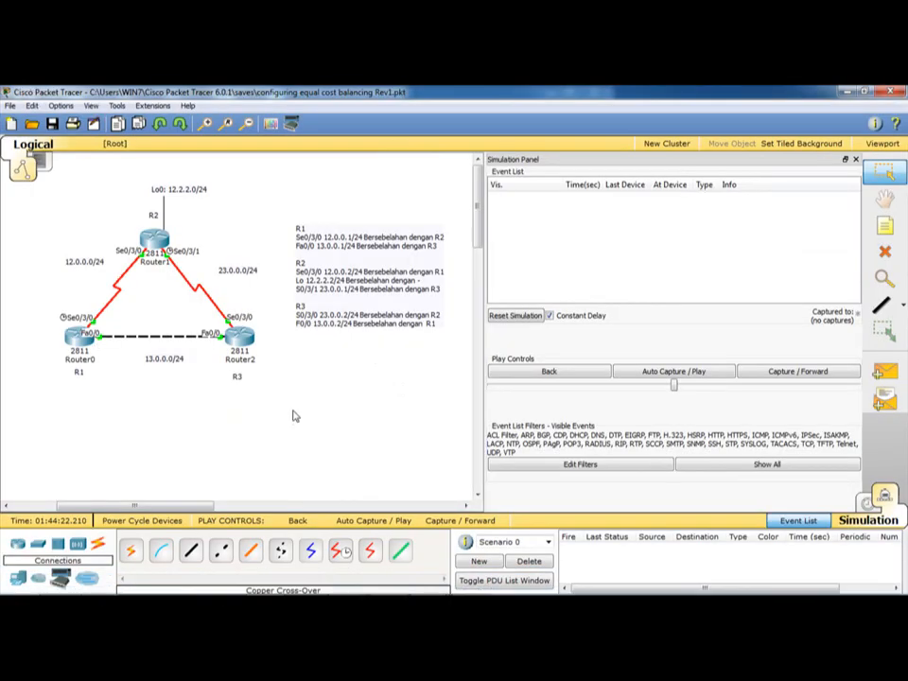
pyautogui.moveTo(361, 313); pyautogui.dragTo(349, 296)
pyautogui.click(326, 417)
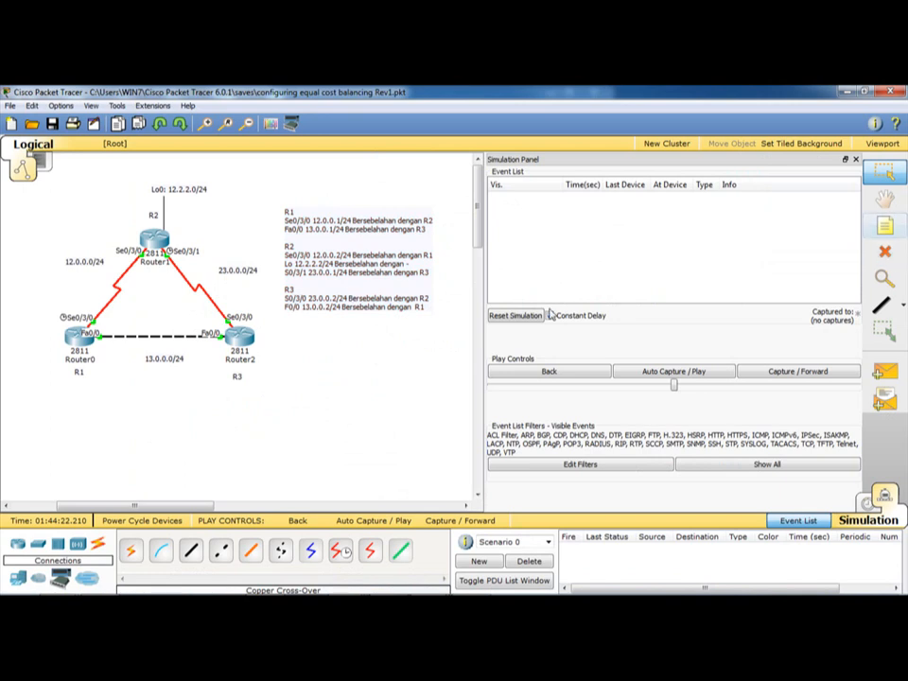
# - Return briefly to realtime, re-enter simulation mode, and move the 23.0.0.0/24 label slightly closer to the R2–R3 link
pyautogui.click(865, 504)
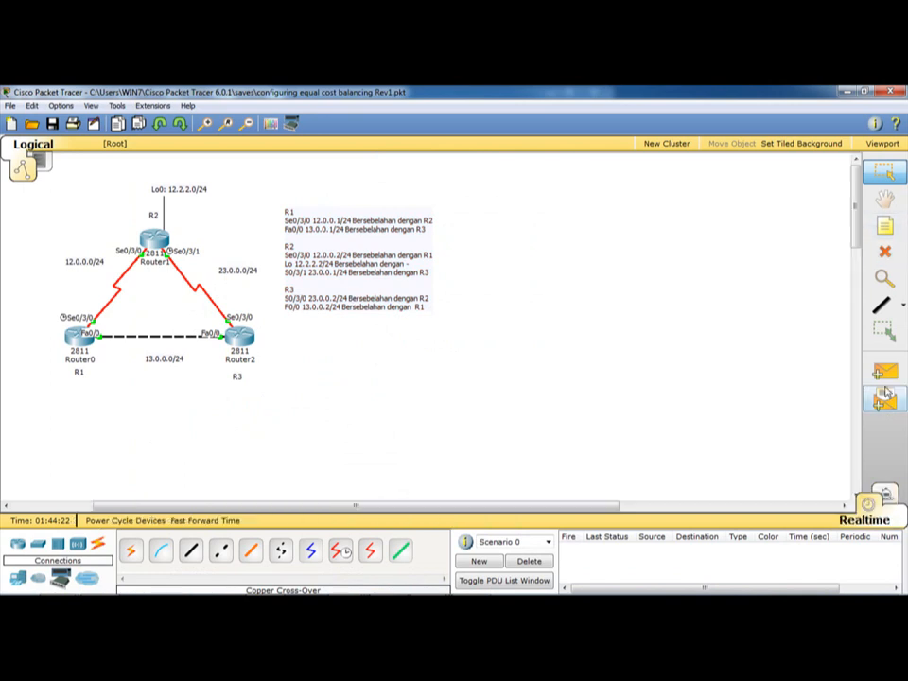
pyautogui.click(887, 497)
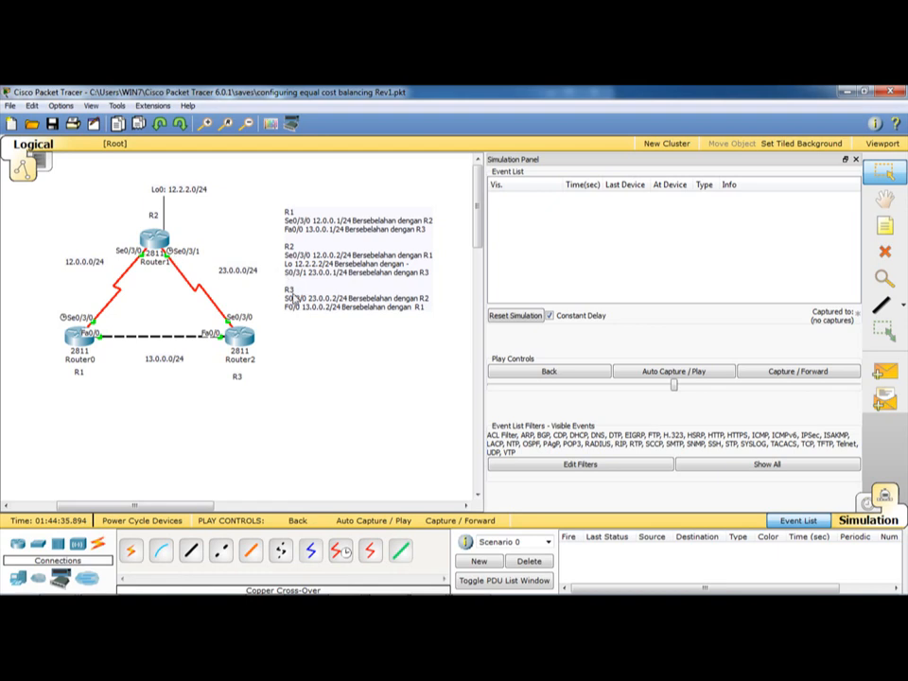
pyautogui.moveTo(252, 269); pyautogui.dragTo(245, 265)
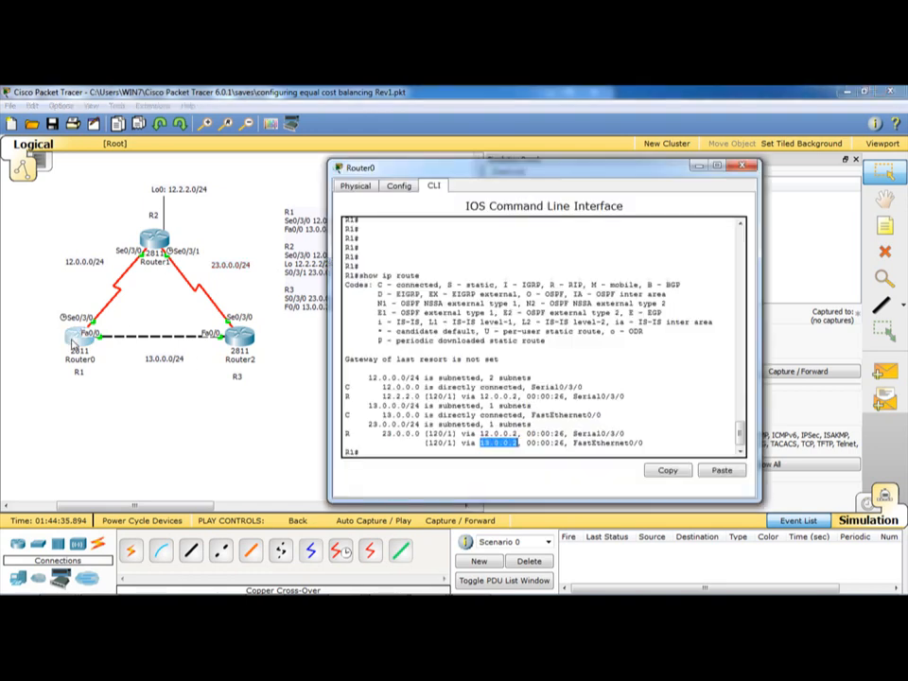
# - In R1's console, ping 23.0.0.1 and move the window clear of the topology
pyautogui.click(452, 444)
pyautogui.write('ping 23.0.0.1')
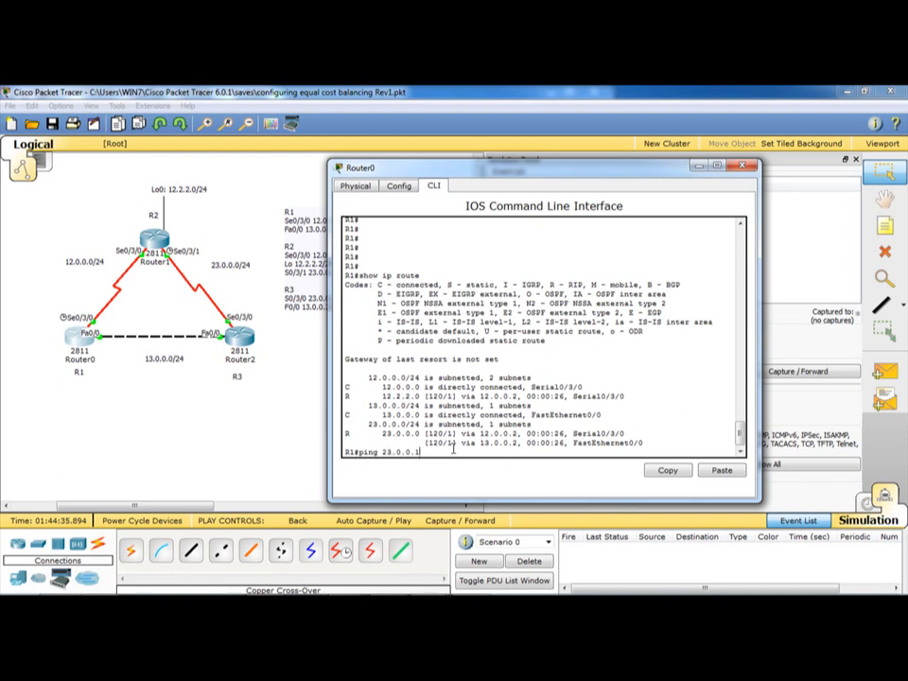
pyautogui.press('Return')
pyautogui.moveTo(502, 170); pyautogui.dragTo(479, 167)
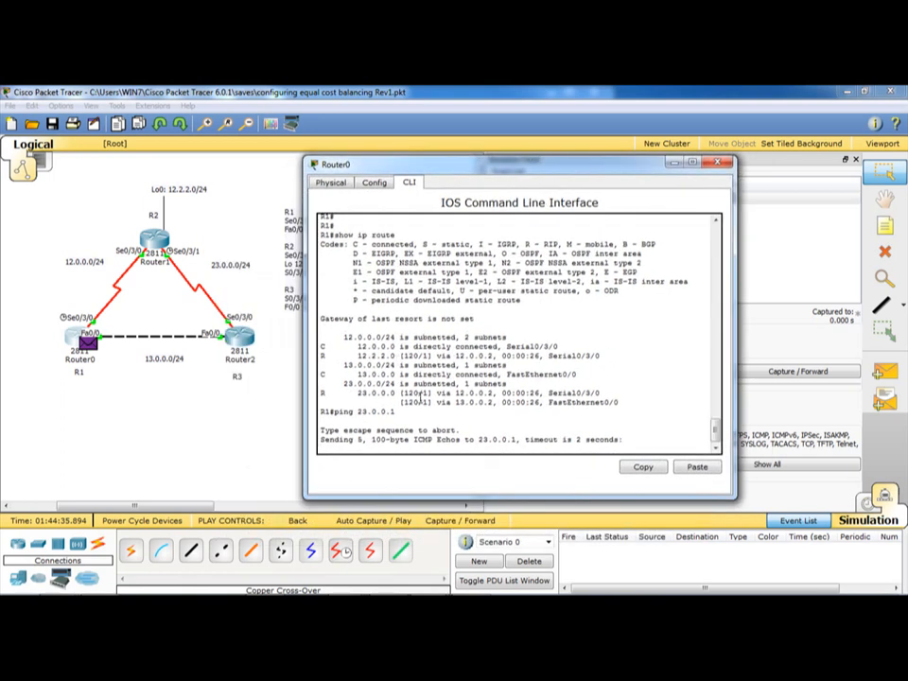
# - Examine the ping output line in R1's console that gives the number and size of the ICMP echoes
pyautogui.moveTo(321, 438); pyautogui.dragTo(626, 441)
pyautogui.click(480, 440)
pyautogui.click(626, 439)
pyautogui.moveTo(397, 164); pyautogui.dragTo(293, 234)
pyautogui.moveTo(360, 249); pyautogui.dragTo(291, 166)
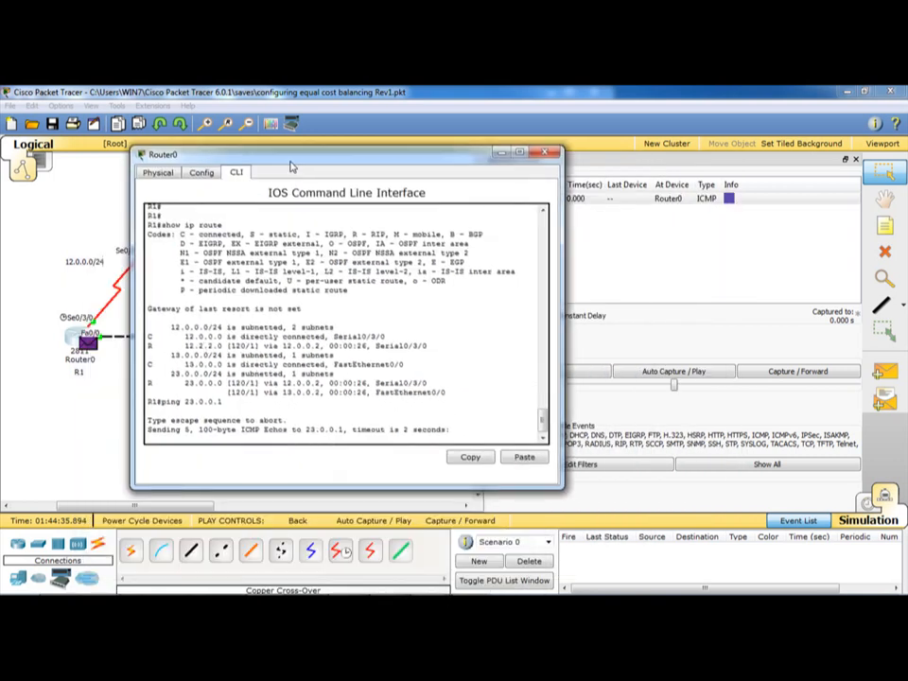
pyautogui.doubleClick(190, 428)
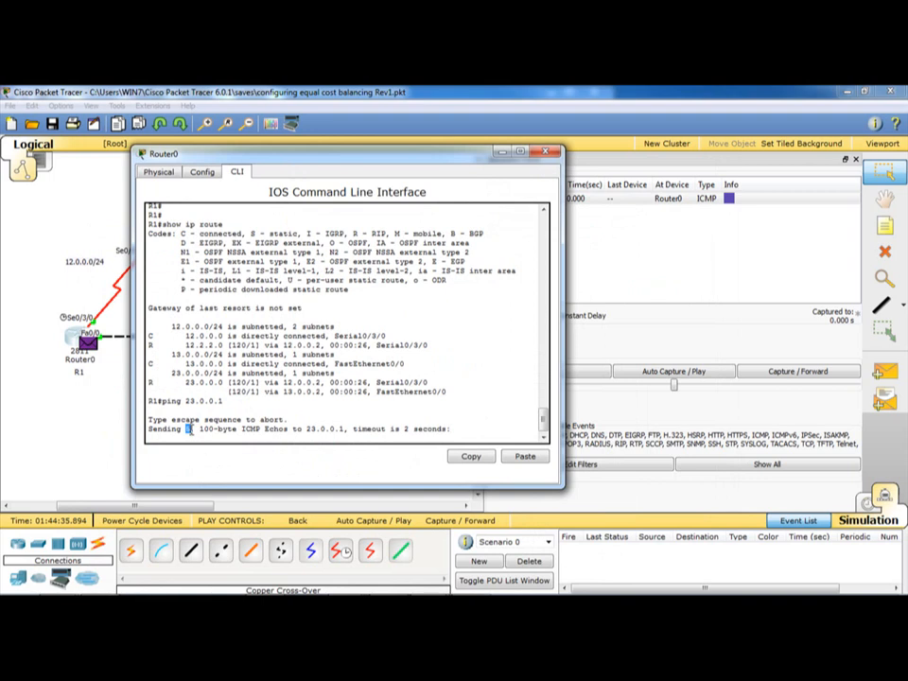
# - Minimize R1's console and advance the simulation two events, carrying the first ping from R1 to R2 and back
pyautogui.click(501, 151)
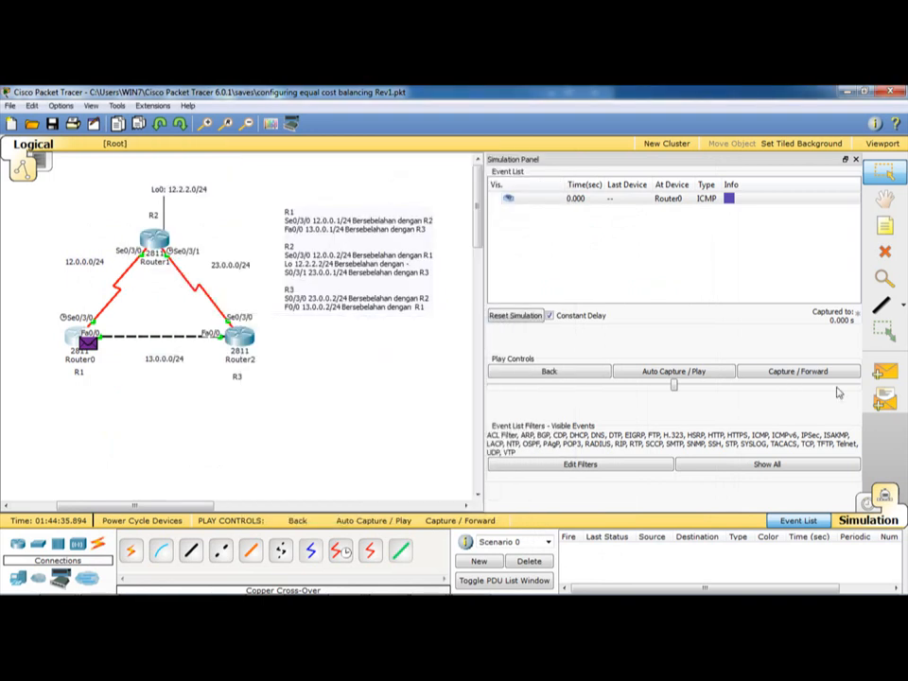
pyautogui.click(792, 374)
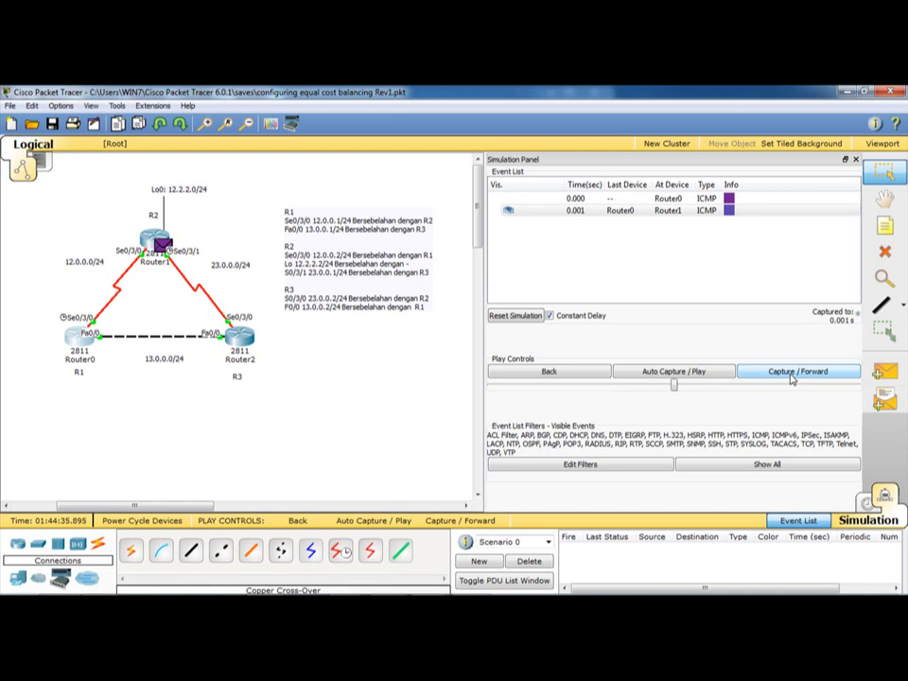
pyautogui.click(792, 375)
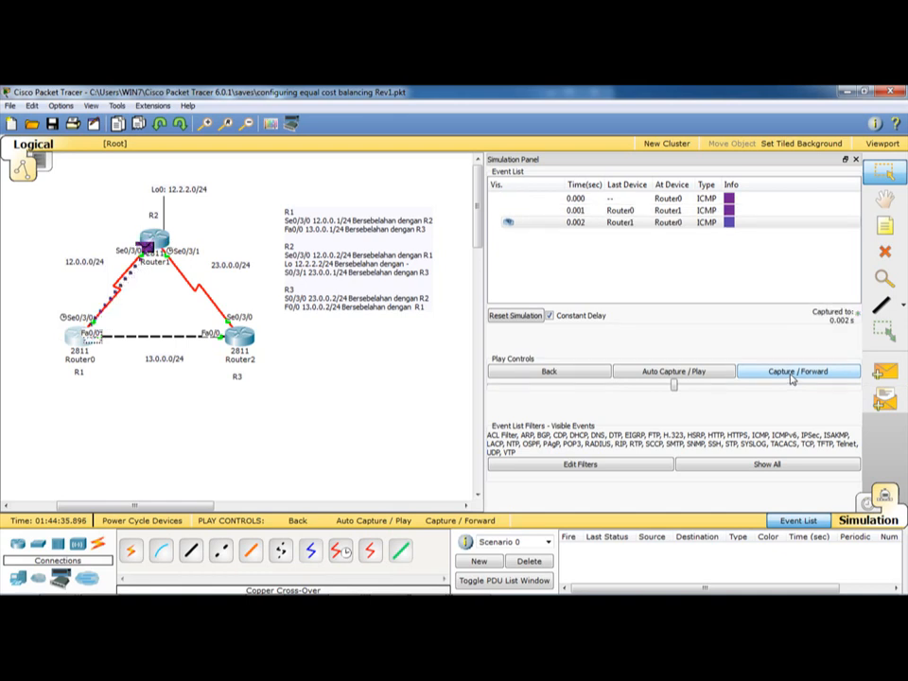
# - Examine the inbound Layer 1 to 3 explanations in the PDU details of the 0.002 s reply at Router0
pyautogui.click(673, 225)
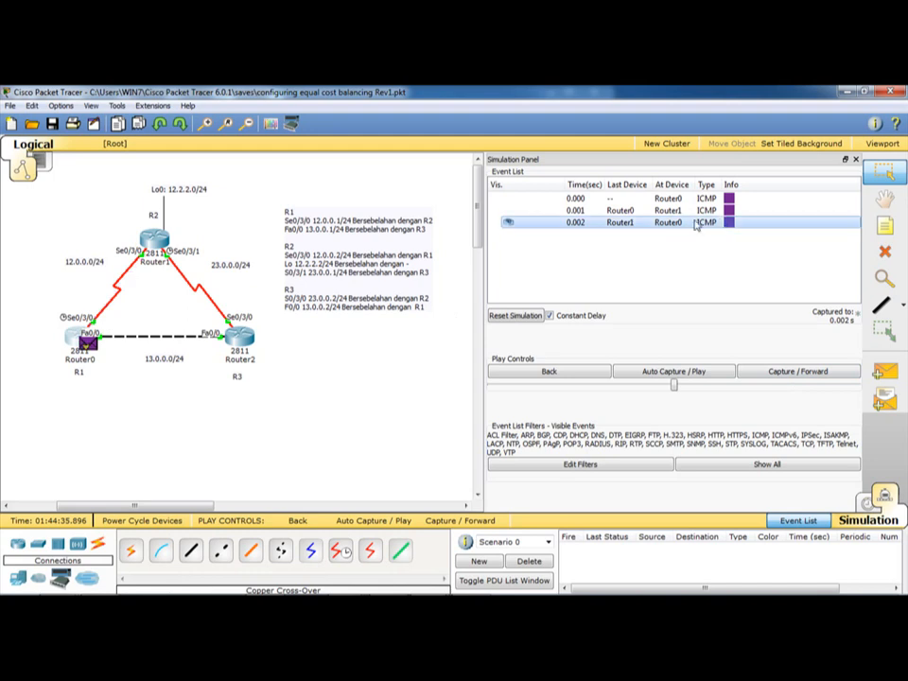
pyautogui.click(731, 225)
pyautogui.click(398, 311)
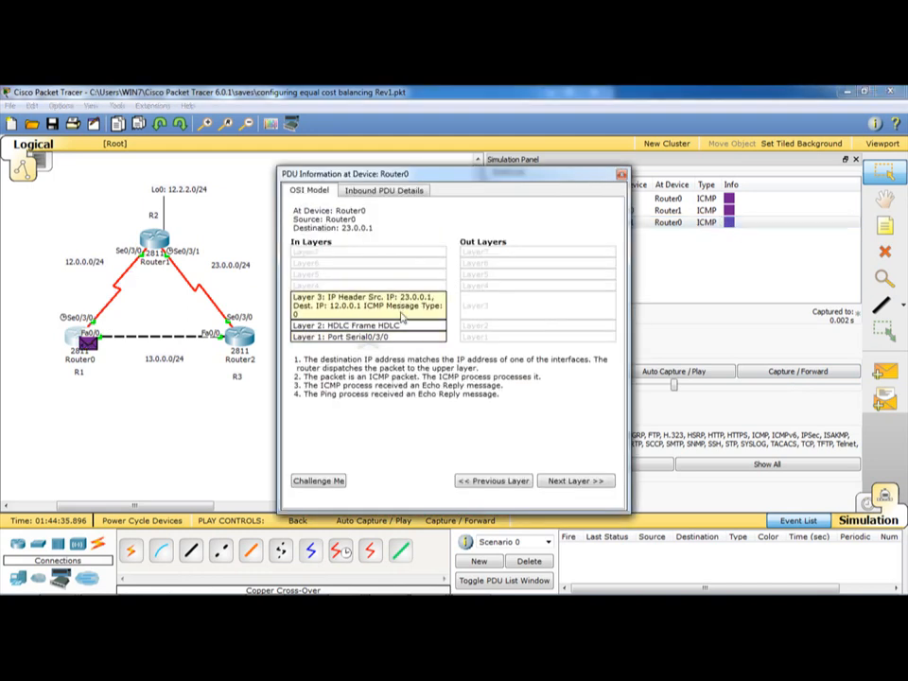
pyautogui.click(402, 327)
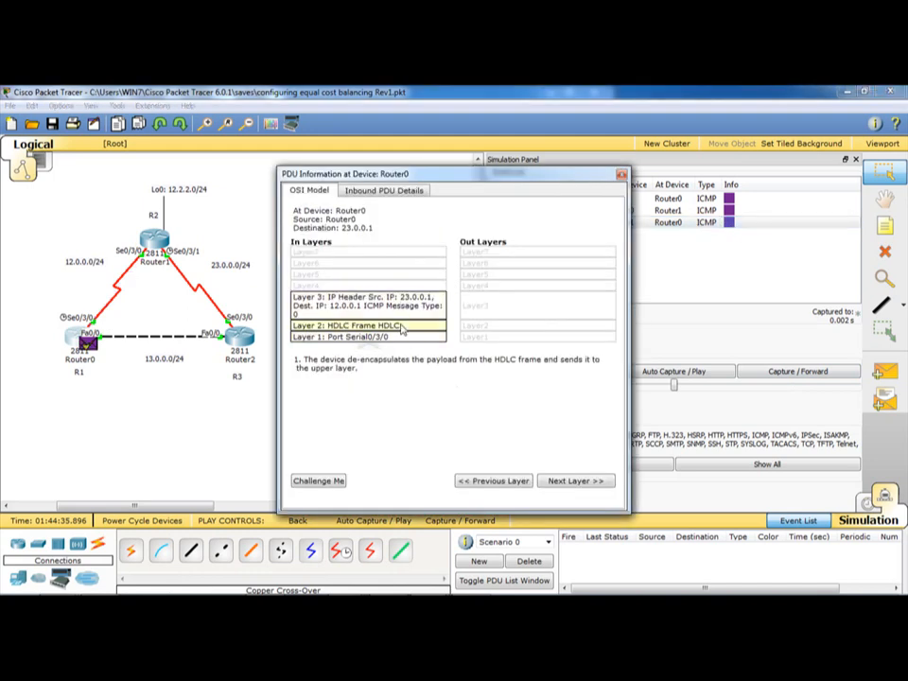
pyautogui.click(402, 337)
pyautogui.click(402, 326)
pyautogui.click(404, 305)
pyautogui.click(405, 325)
pyautogui.click(405, 305)
pyautogui.click(405, 326)
pyautogui.click(405, 304)
pyautogui.click(404, 337)
pyautogui.click(405, 326)
pyautogui.click(407, 304)
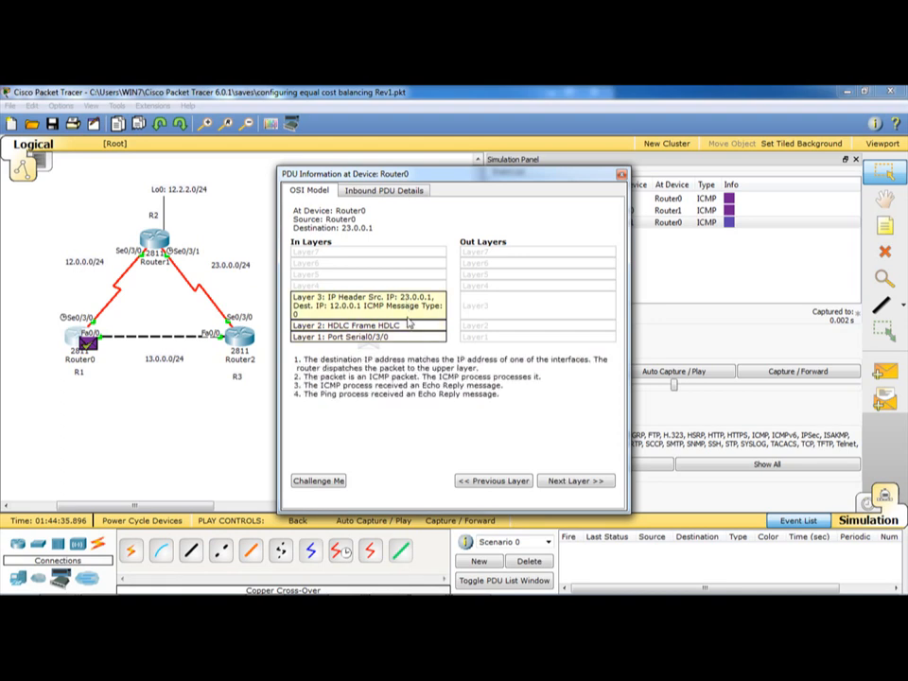
pyautogui.click(409, 338)
pyautogui.click(405, 304)
pyautogui.moveTo(383, 177); pyautogui.dragTo(307, 180)
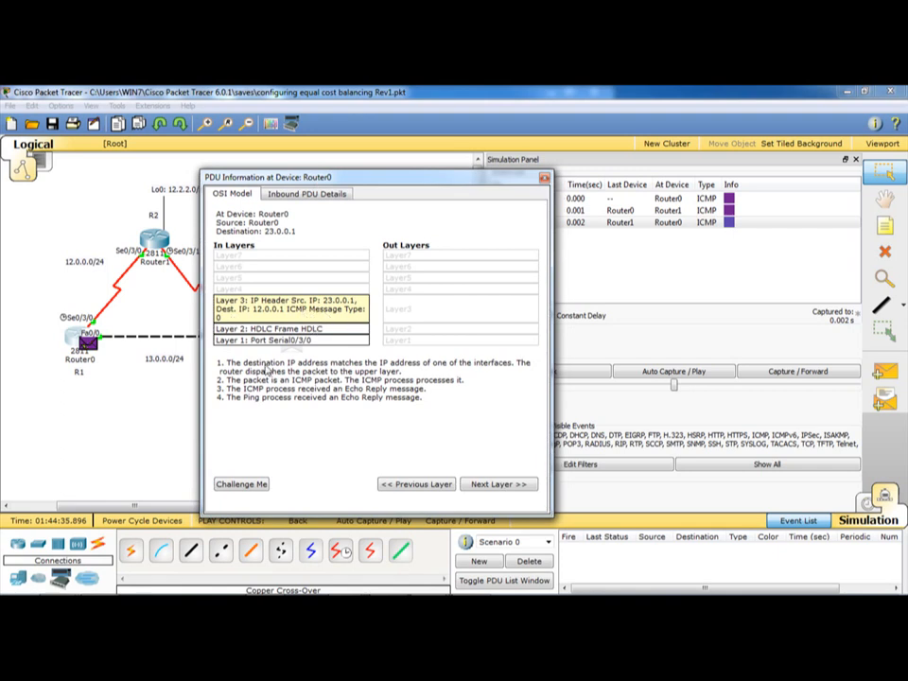
pyautogui.moveTo(218, 363); pyautogui.dragTo(439, 399)
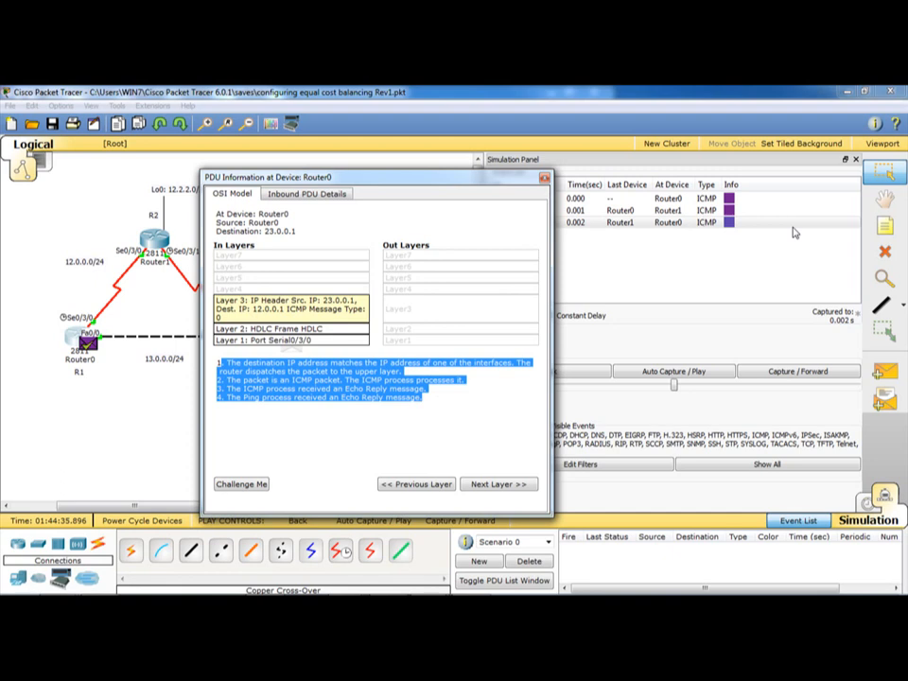
# - Examine the inbound Layer 3 explanation in the PDU details of the 0.001 s event at Router1
pyautogui.click(732, 211)
pyautogui.click(284, 304)
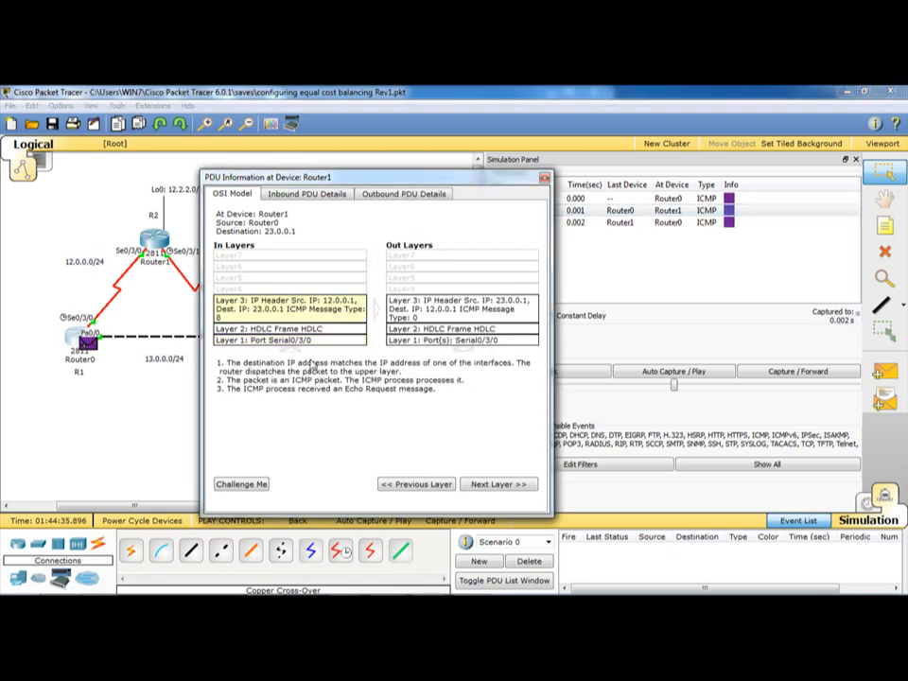
pyautogui.moveTo(226, 363); pyautogui.dragTo(456, 395)
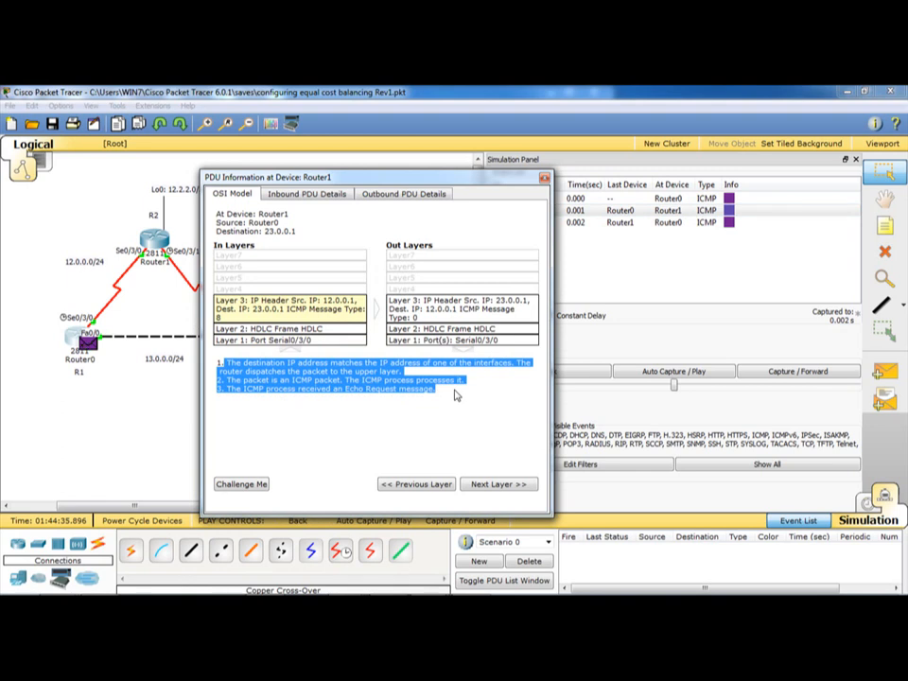
# - Examine Router1's outbound Layer 3 explanation of the echo reply, and close the PDU details
pyautogui.click(463, 313)
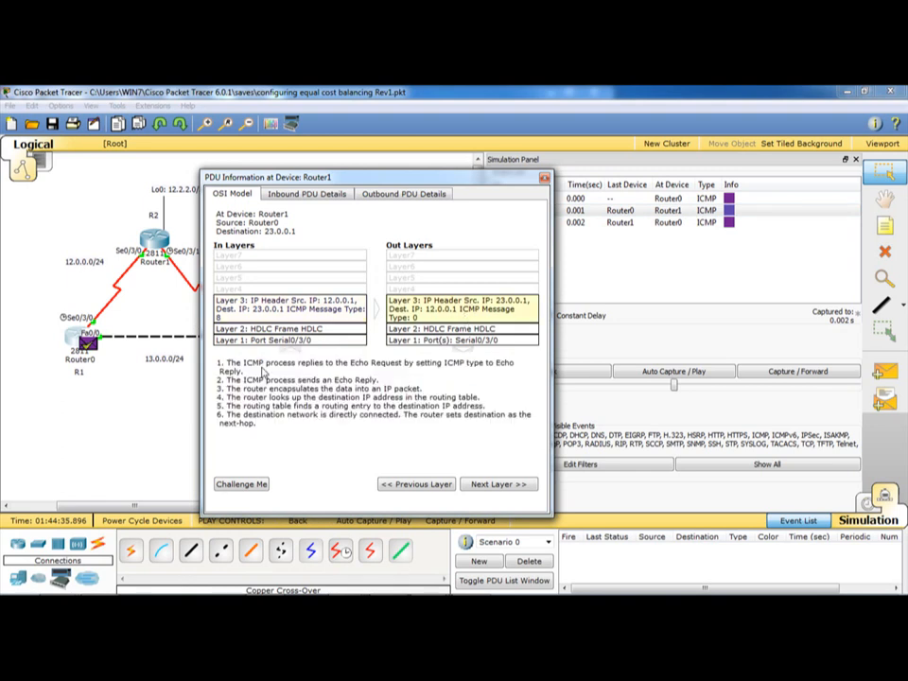
pyautogui.moveTo(218, 363); pyautogui.dragTo(423, 373)
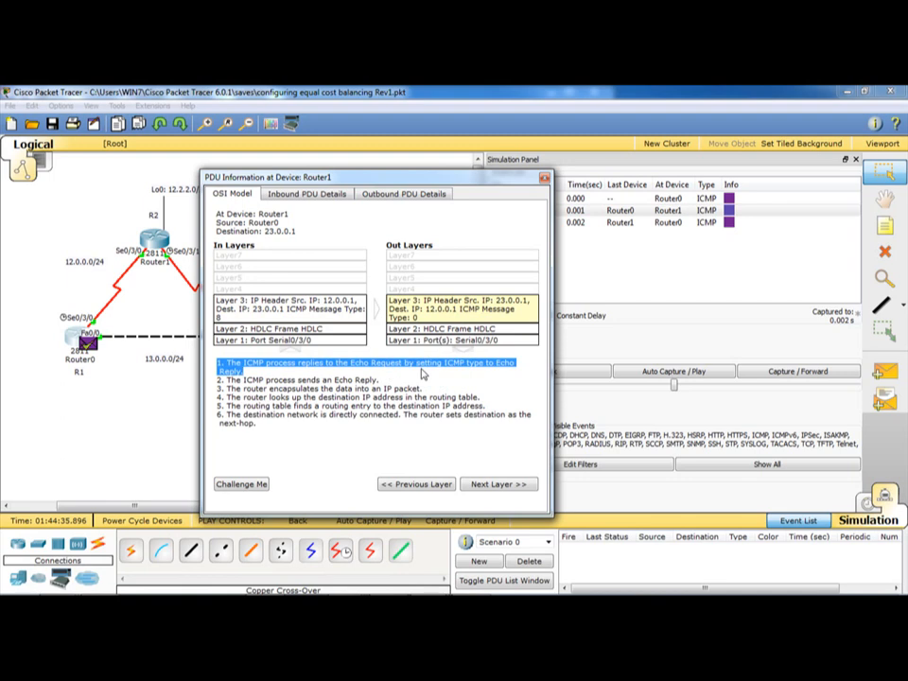
pyautogui.click(421, 371)
pyautogui.moveTo(352, 365); pyautogui.dragTo(396, 367)
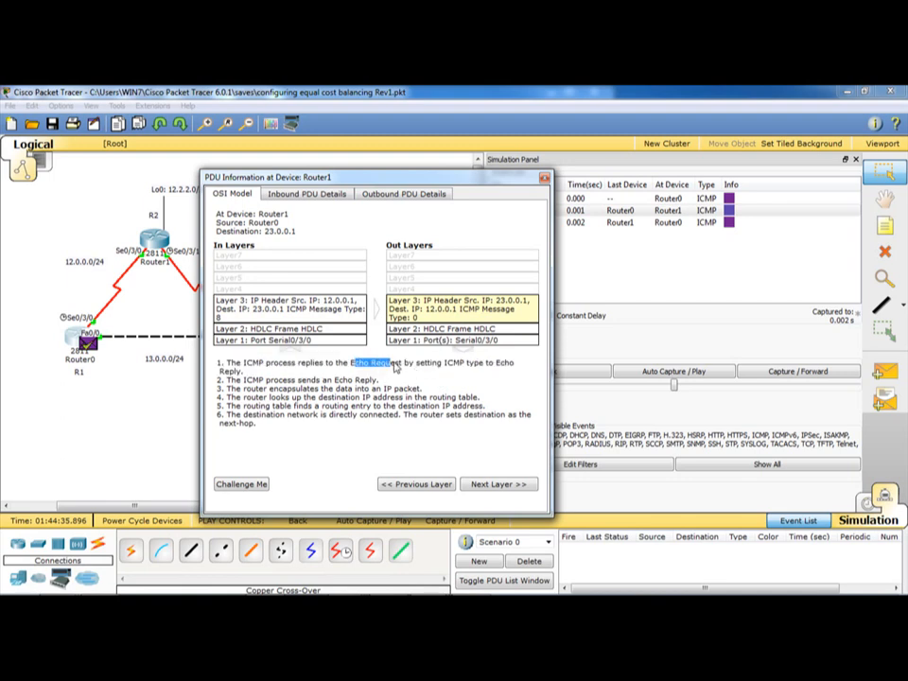
pyautogui.click(386, 371)
pyautogui.click(87, 405)
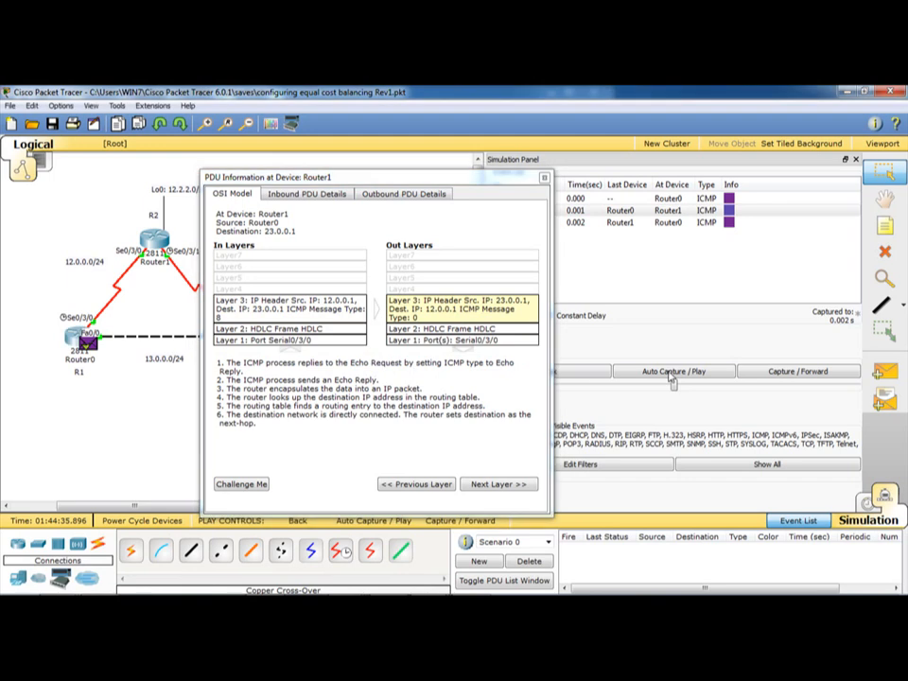
pyautogui.click(544, 183)
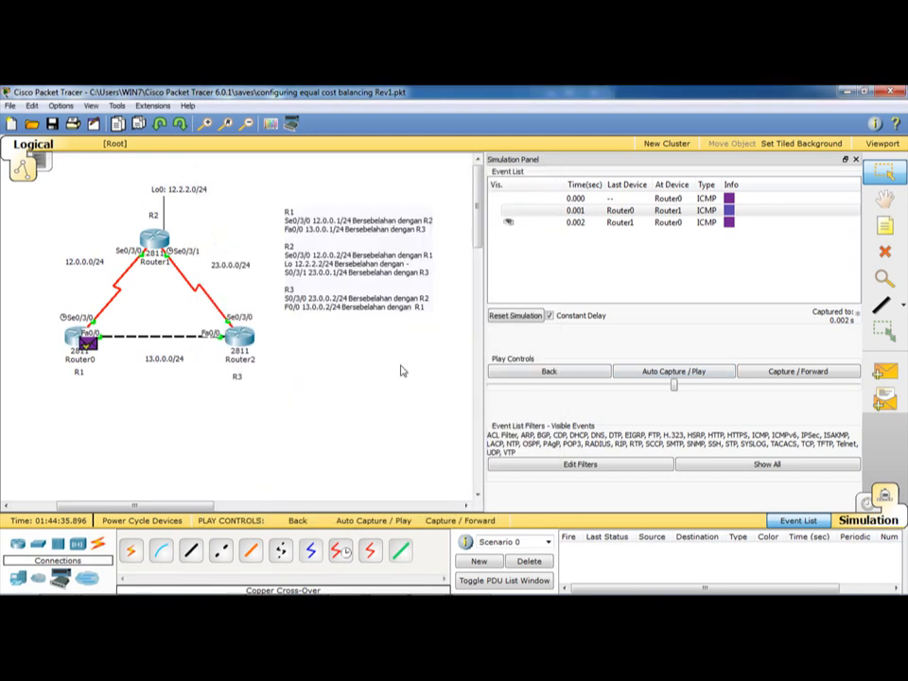
# - Add a note below the topology: "ICM message", "Type 0: Echo-request (pengirim ke tujuan)", "Type: 8: Echo-reply (tujuan-pengirim)"
pyautogui.click(885, 225)
pyautogui.click(110, 411)
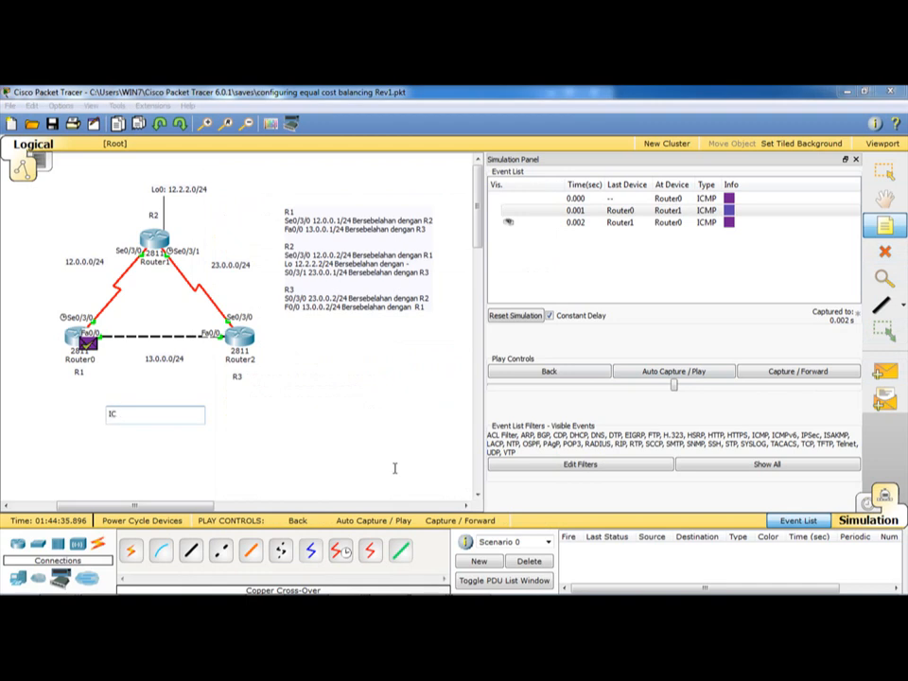
pyautogui.write('ICM message')
pyautogui.press('Return')
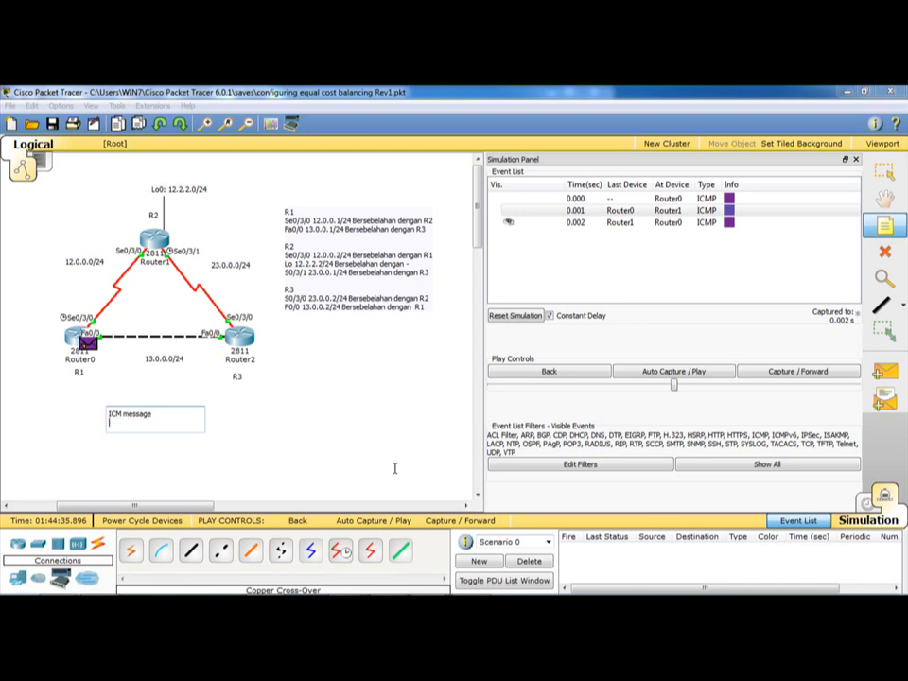
pyautogui.write('Type 0: Echo-request (pengirim ke')
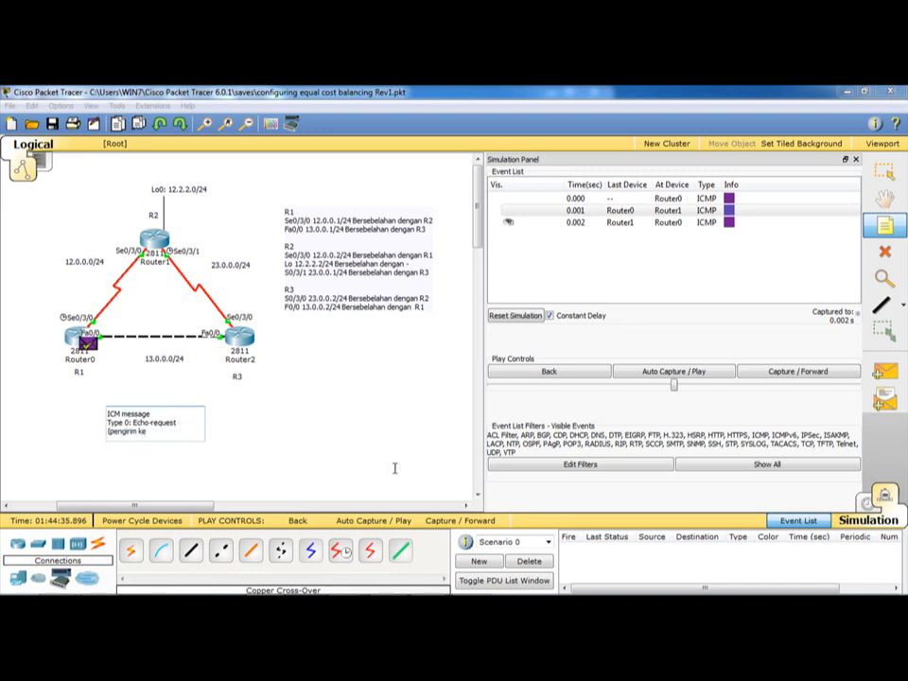
pyautogui.write(' tujuan')
pyautogui.click(394, 468)
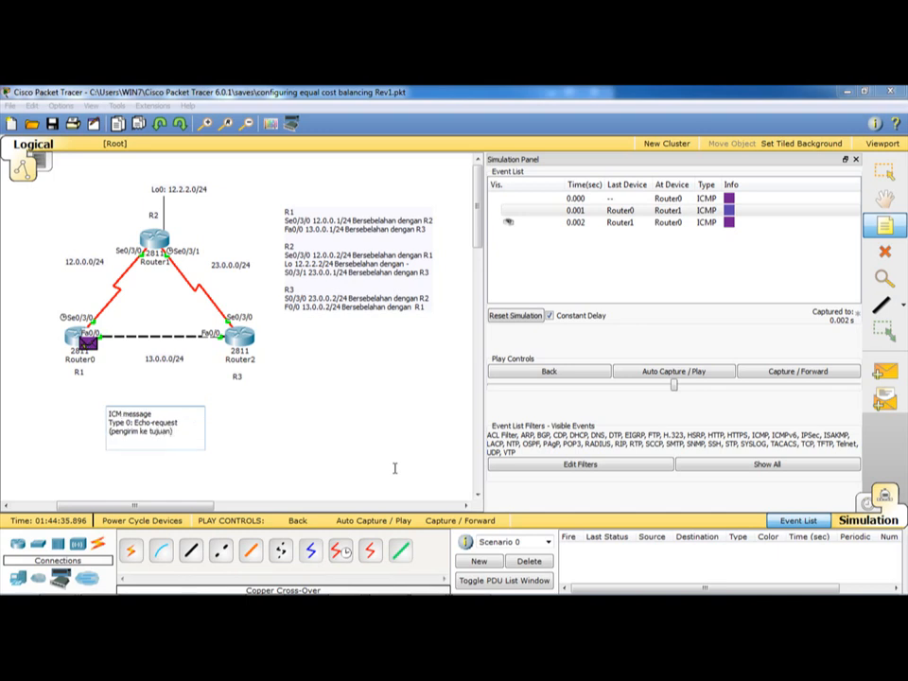
pyautogui.press('BackSpace')
pyautogui.write('e: 8: Echo-reply (tujuan')
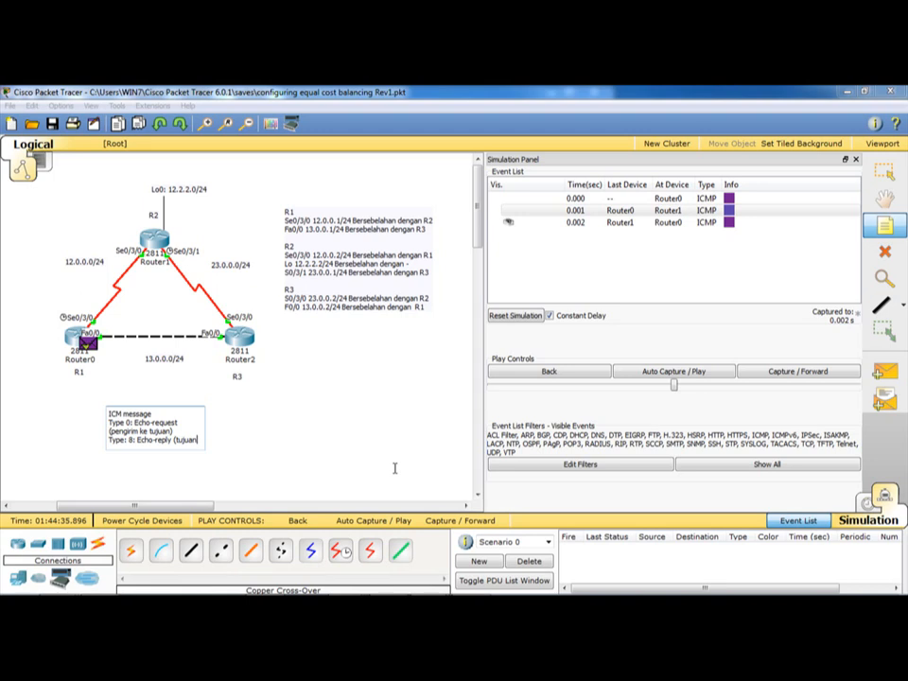
pyautogui.write('pengirim')
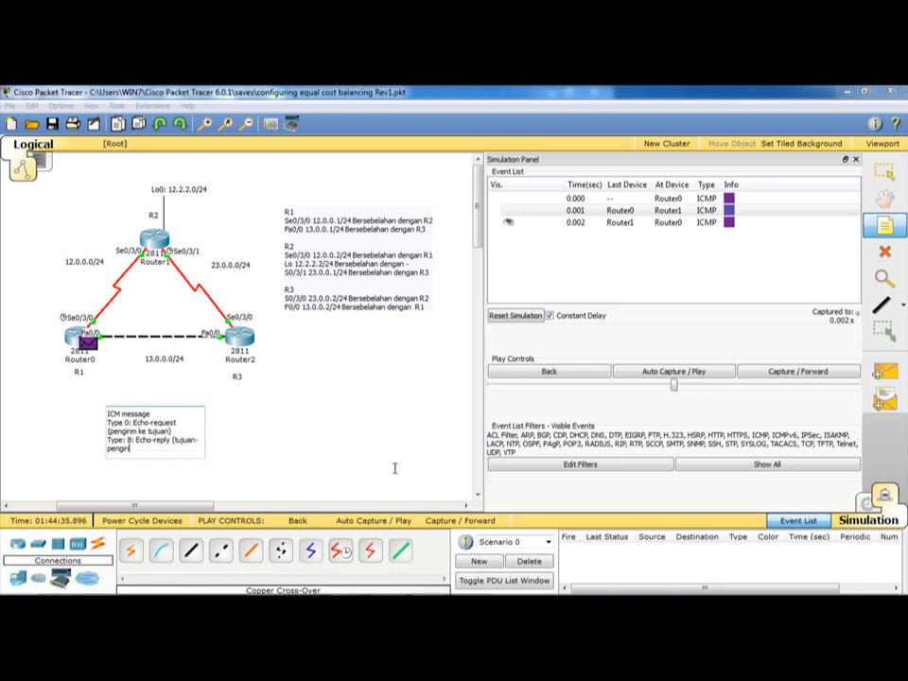
# - Correct the note's heading to "ICMP message" and number its two type entries 1. and 2
pyautogui.click(119, 414)
pyautogui.write('P')
pyautogui.click(108, 423)
pyautogui.write('1.')
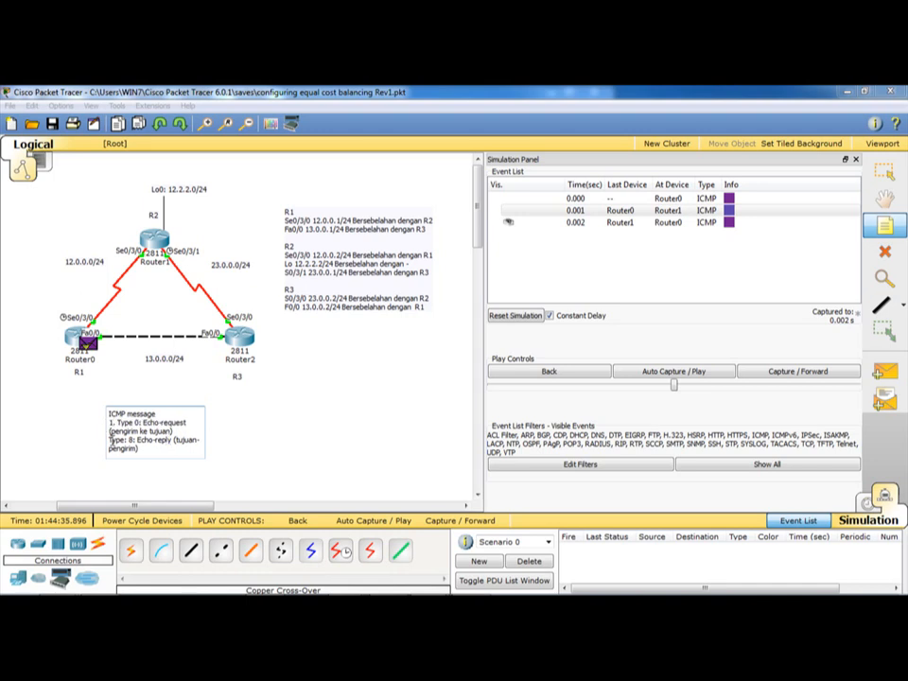
pyautogui.click(110, 440)
pyautogui.write('1.')
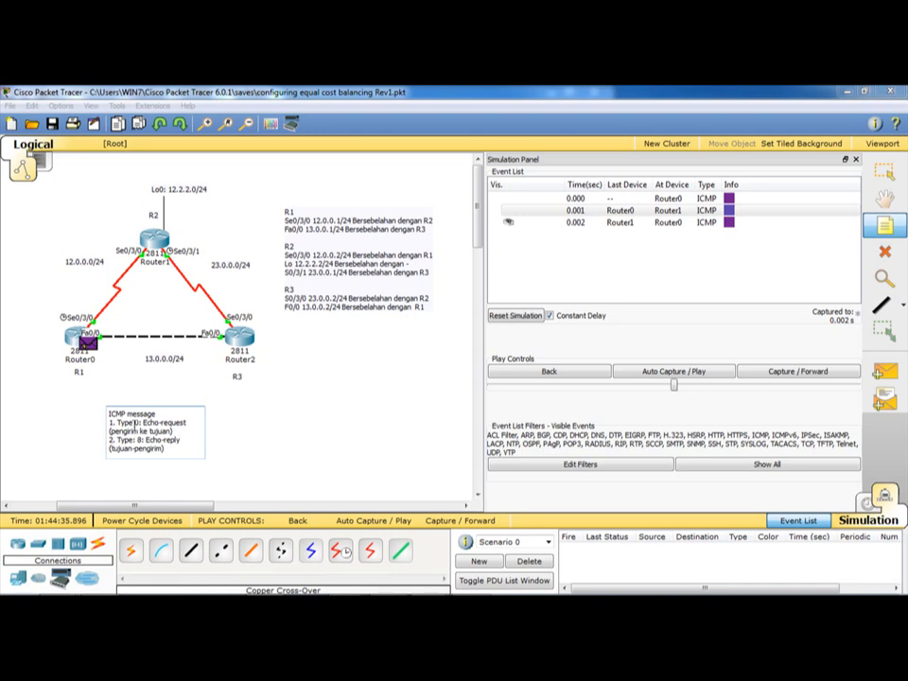
# - Change the note's first entry to read "Type: 0" and finish editing the note
pyautogui.click(132, 422)
pyautogui.write(':')
pyautogui.press('BackSpace')
pyautogui.click(276, 416)
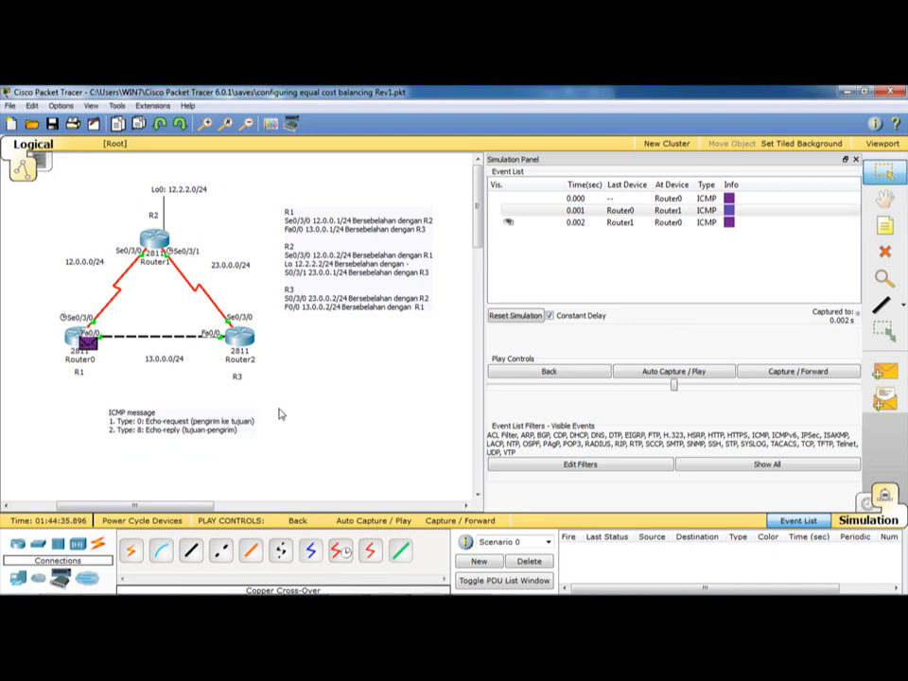
# - Advance the simulation to the second ping and compare Router0's outbound PDU details for the 0.000 s and 0.106 s echo requests
pyautogui.click(672, 371)
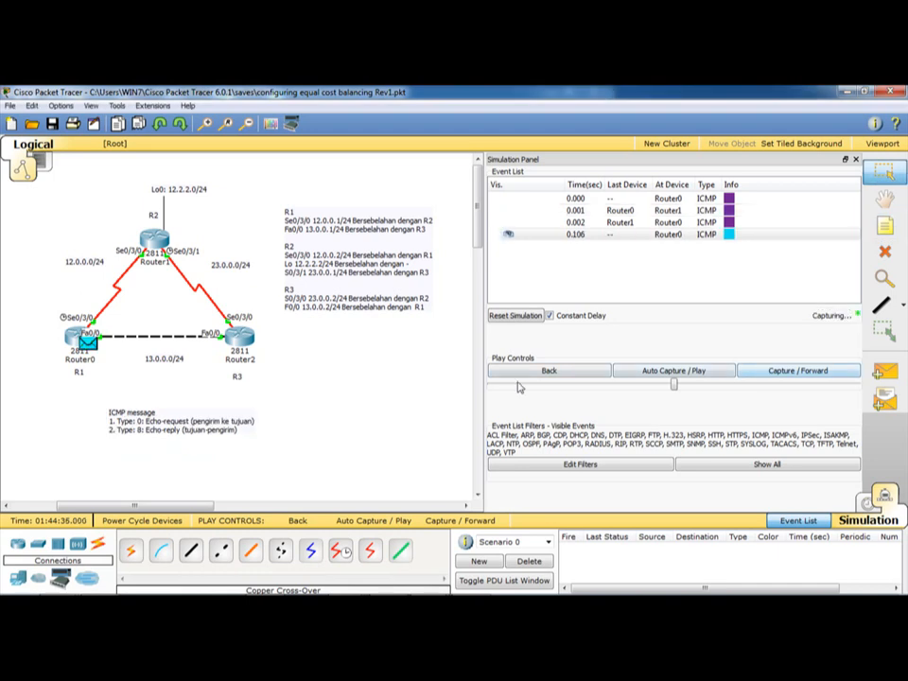
pyautogui.click(730, 233)
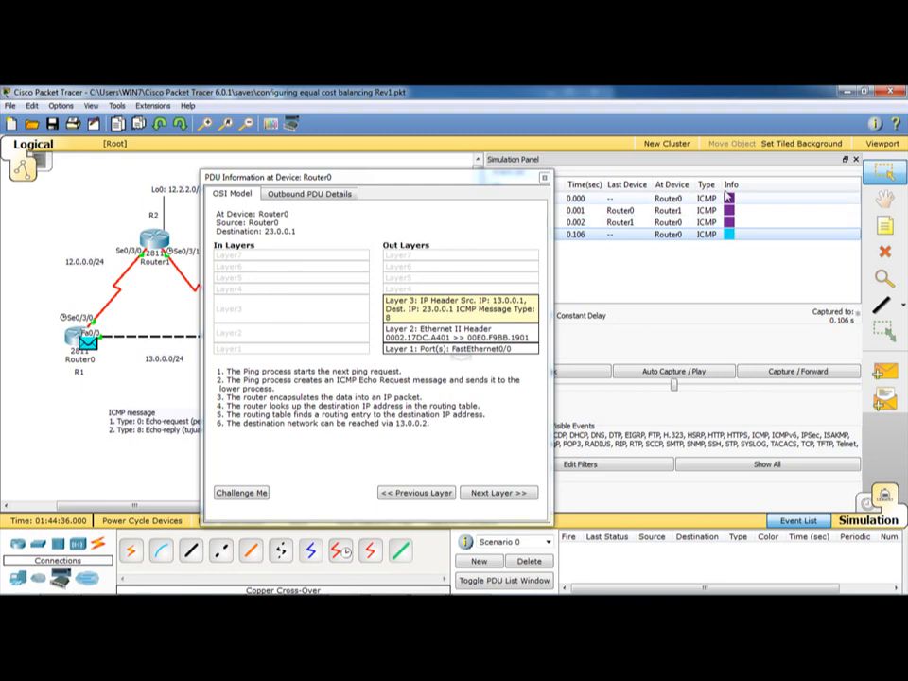
pyautogui.click(730, 198)
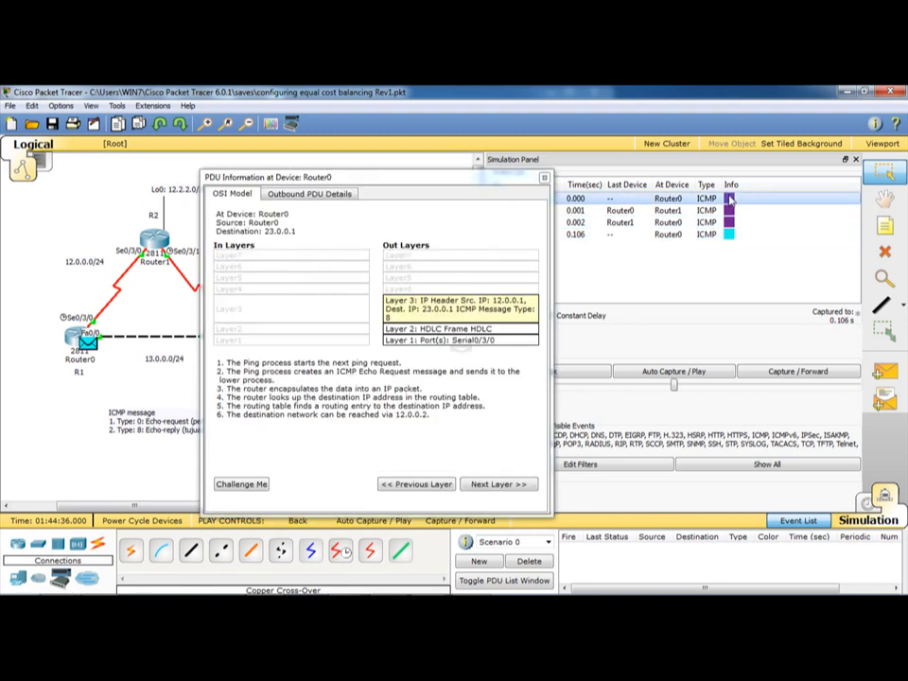
pyautogui.click(725, 236)
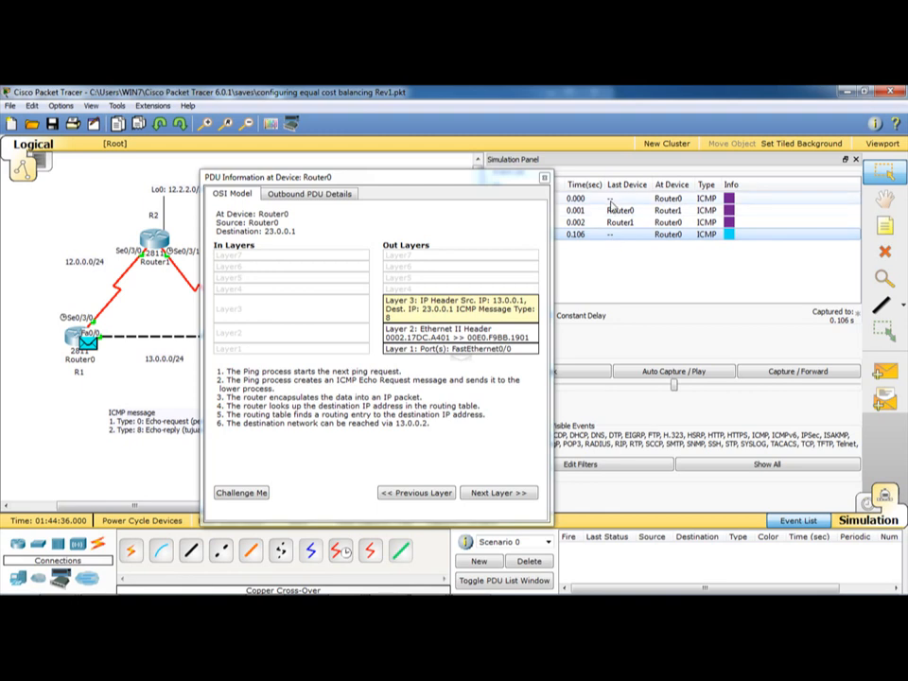
# - Review how Router1 handles the first echo request at inbound Layer 3, and close the PDU details
pyautogui.click(734, 211)
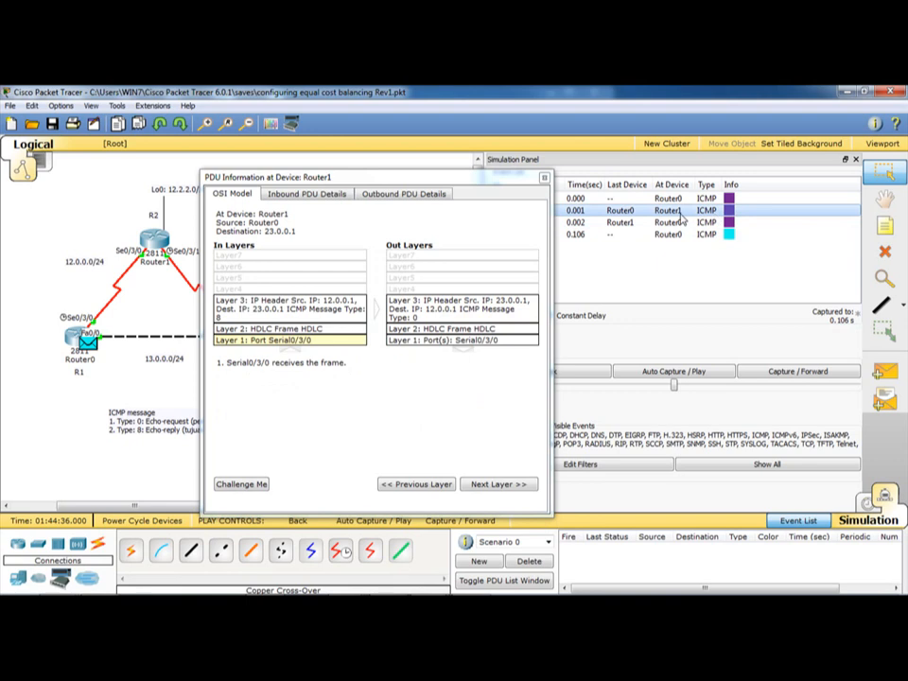
pyautogui.click(640, 225)
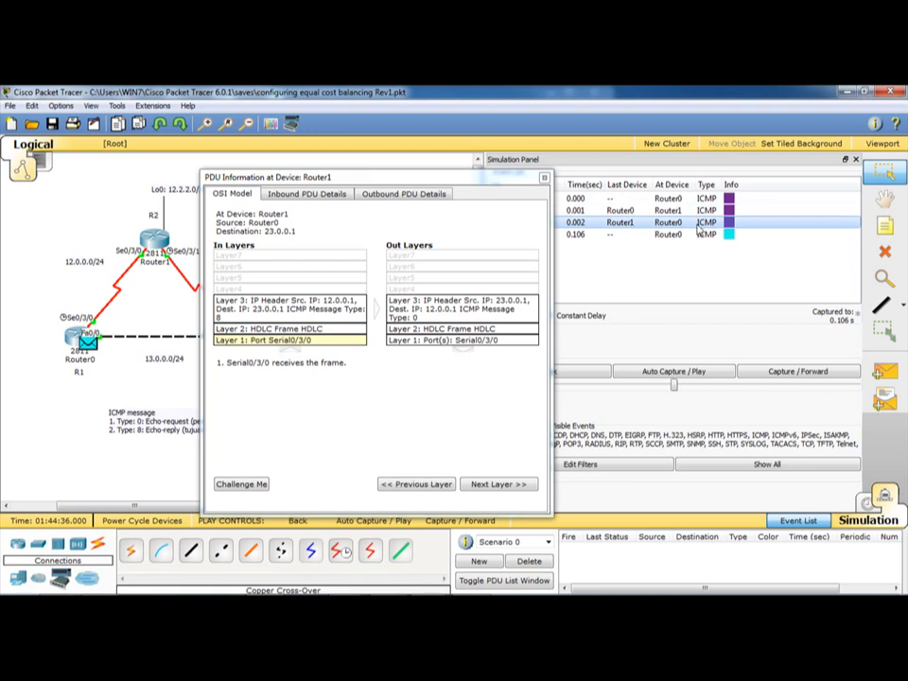
pyautogui.click(336, 310)
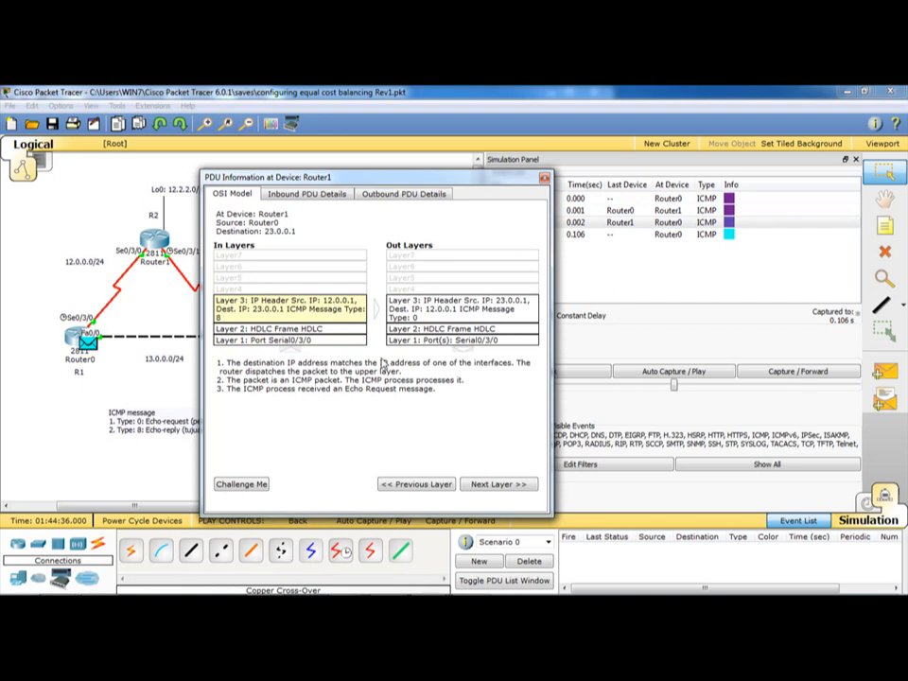
pyautogui.moveTo(435, 389); pyautogui.dragTo(220, 370)
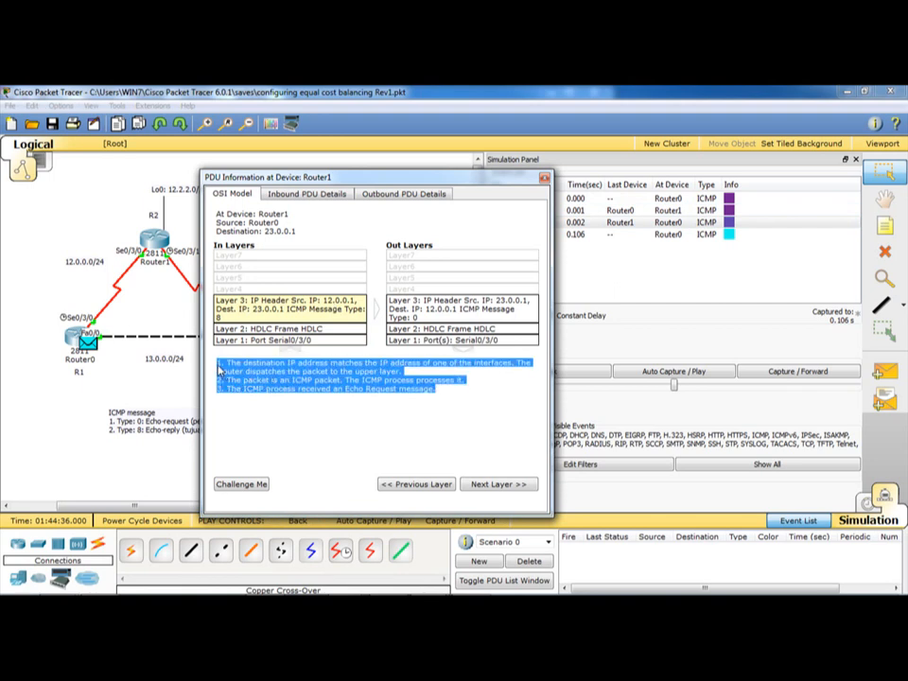
pyautogui.moveTo(424, 389)
pyautogui.mouseDown()
pyautogui.moveTo(349, 369)
pyautogui.moveTo(221, 364)
pyautogui.moveTo(438, 391)
pyautogui.moveTo(217, 365)
pyautogui.moveTo(437, 389)
pyautogui.mouseUp()
pyautogui.click(544, 179)
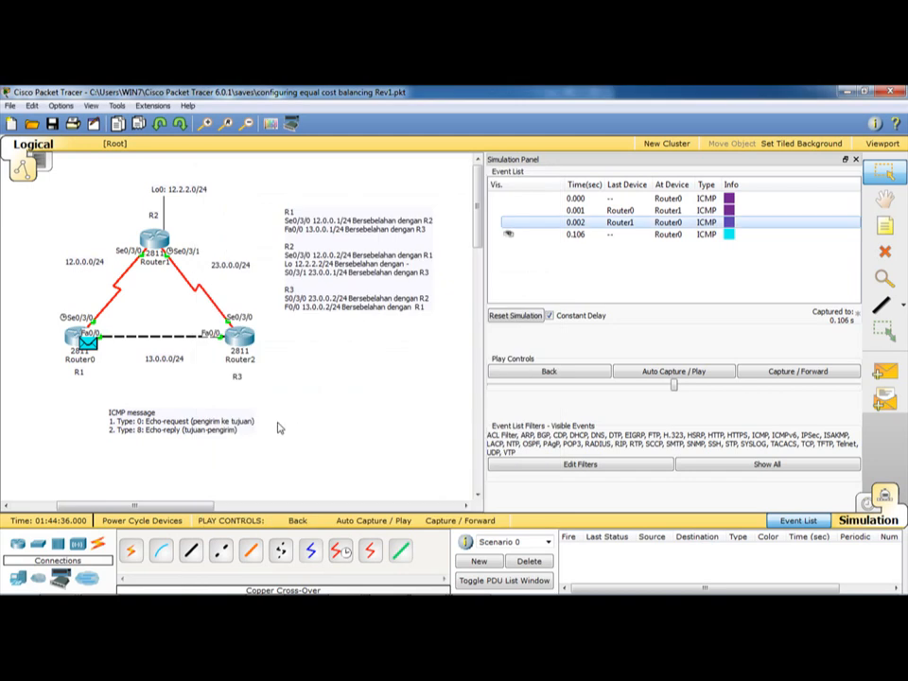
# - Advance the simulation one event to forward the second echo request from R1 to R3
pyautogui.click(826, 376)
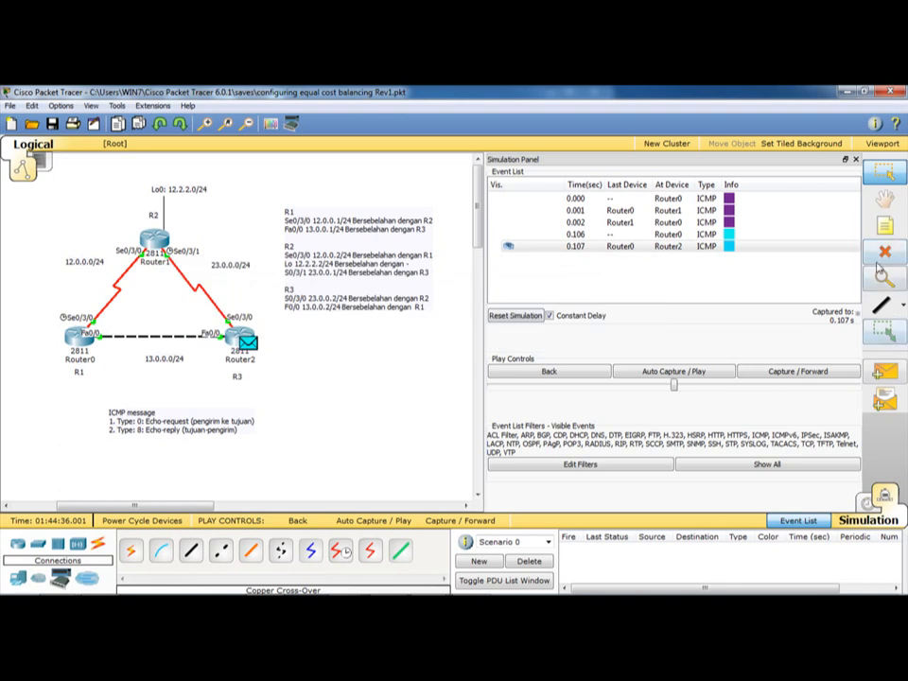
# - Add a note "A" beside the R1–R2 link and a note "B" below the R1–R3 link
pyautogui.click(890, 233)
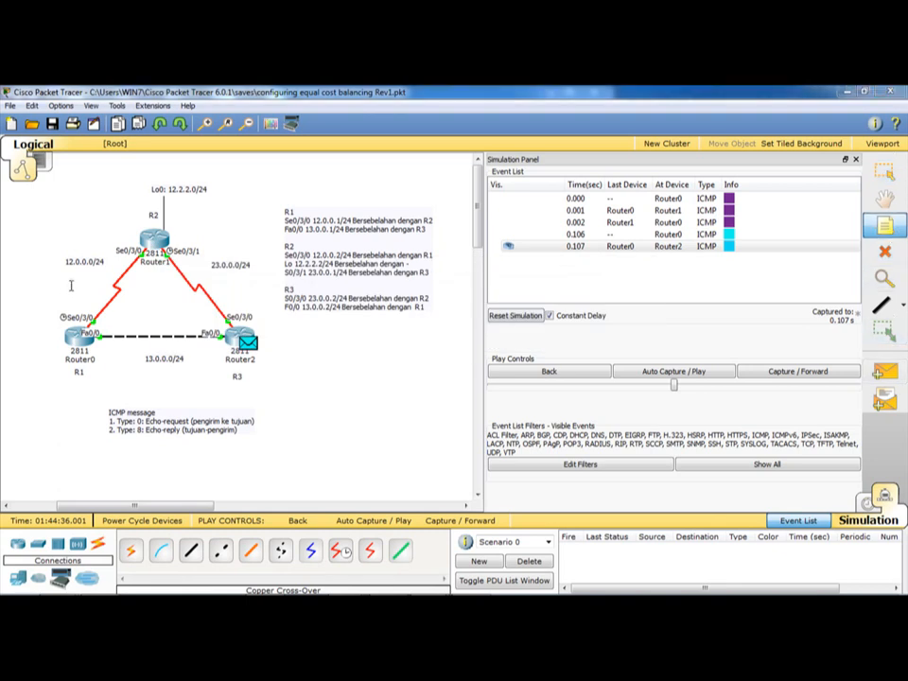
pyautogui.click(71, 290)
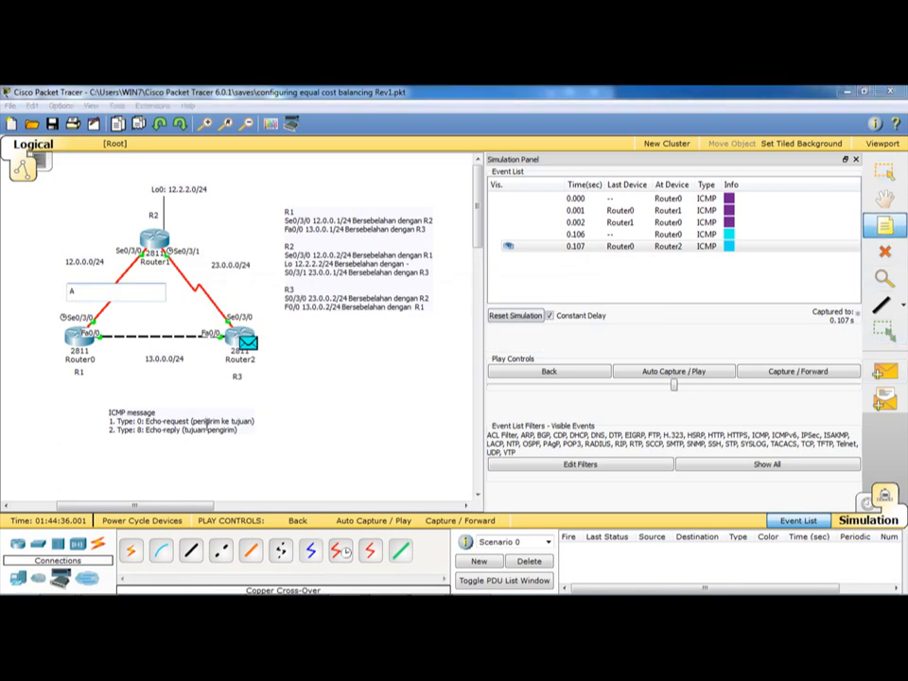
pyautogui.press('Escape')
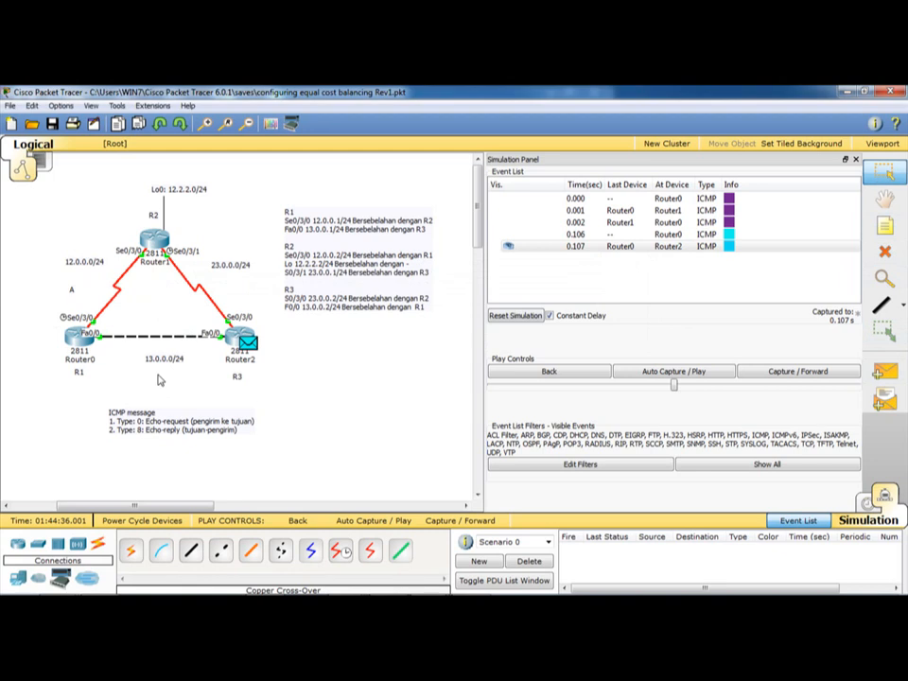
pyautogui.click(873, 230)
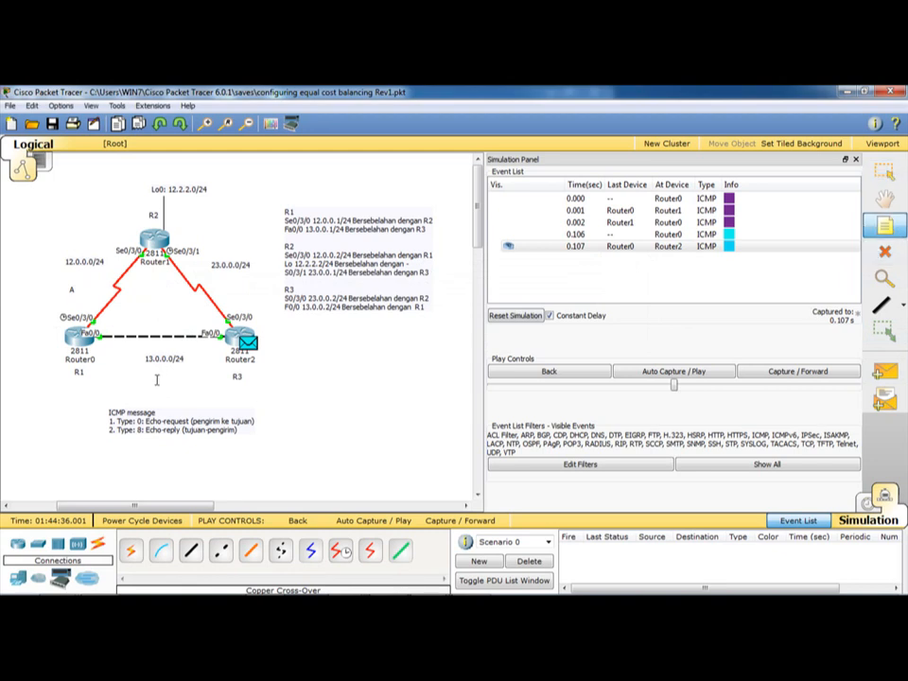
pyautogui.click(157, 381)
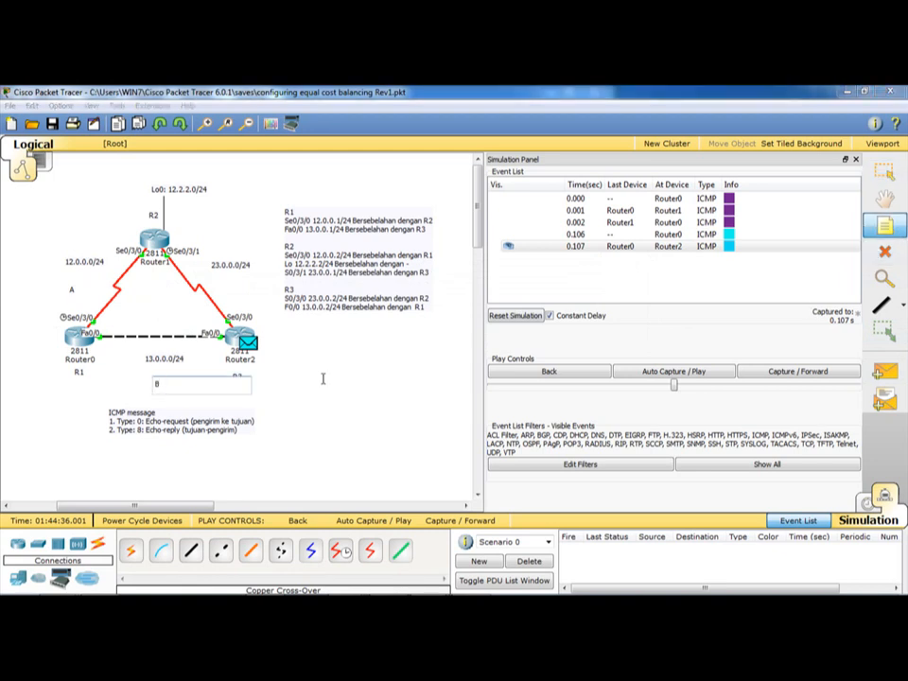
pyautogui.press('Escape')
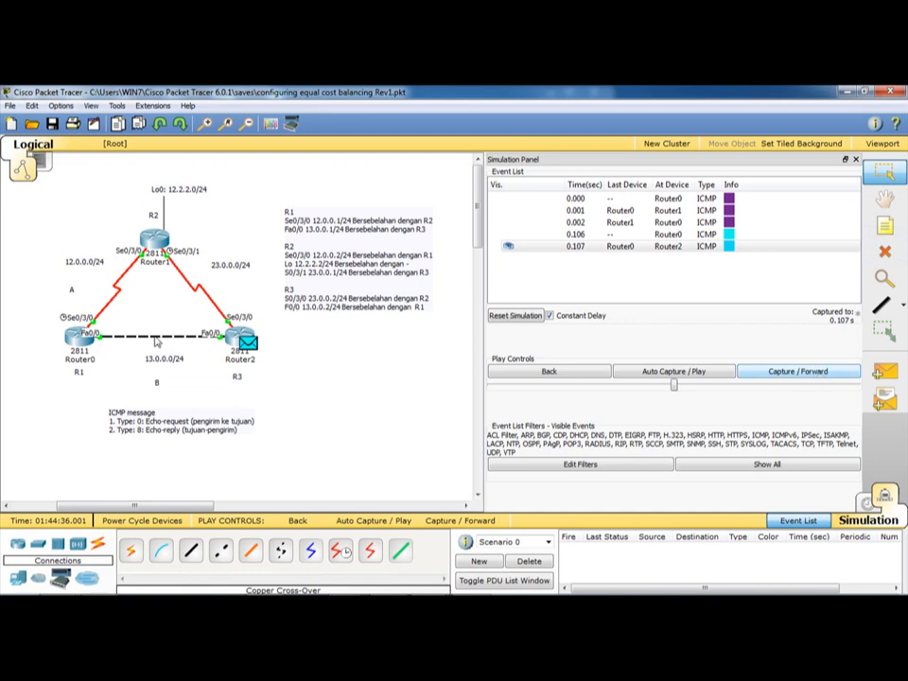
# - Advance the simulation event by event until the second ping's reply returns to R1 through R3, and check R1's ping output
pyautogui.click(805, 372)
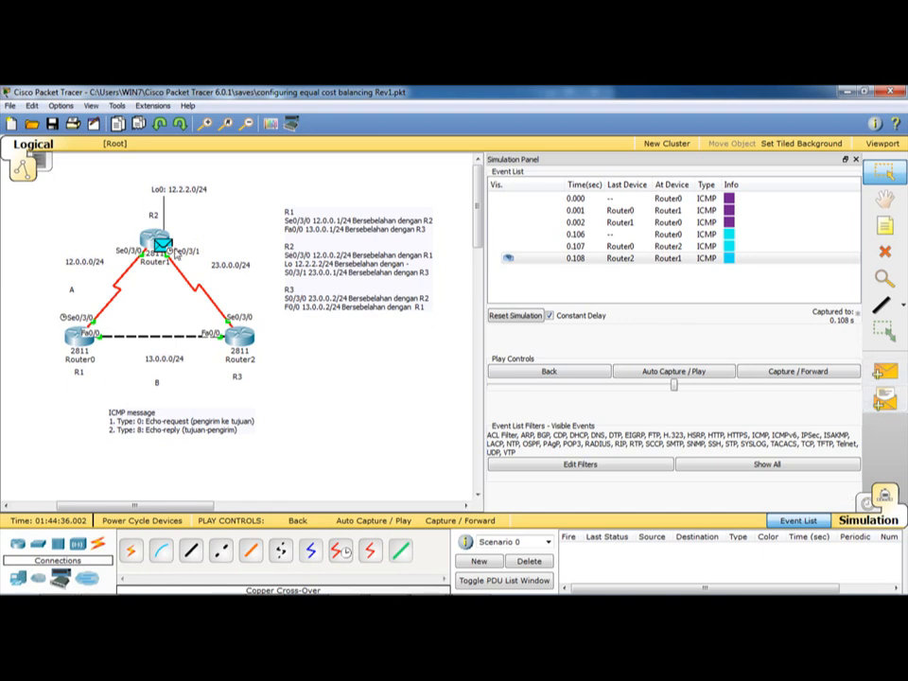
pyautogui.click(805, 376)
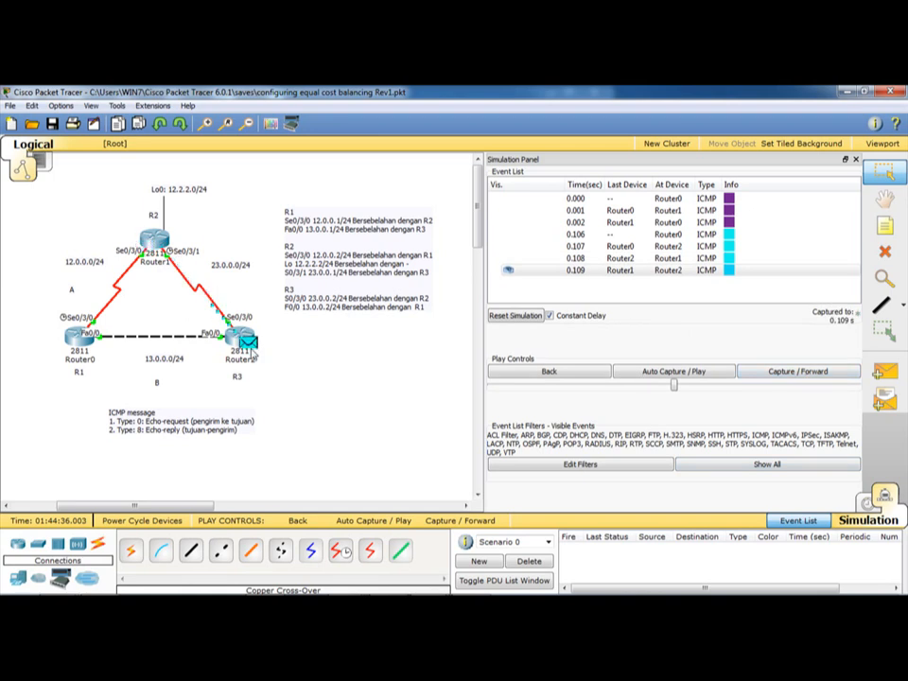
pyautogui.click(787, 375)
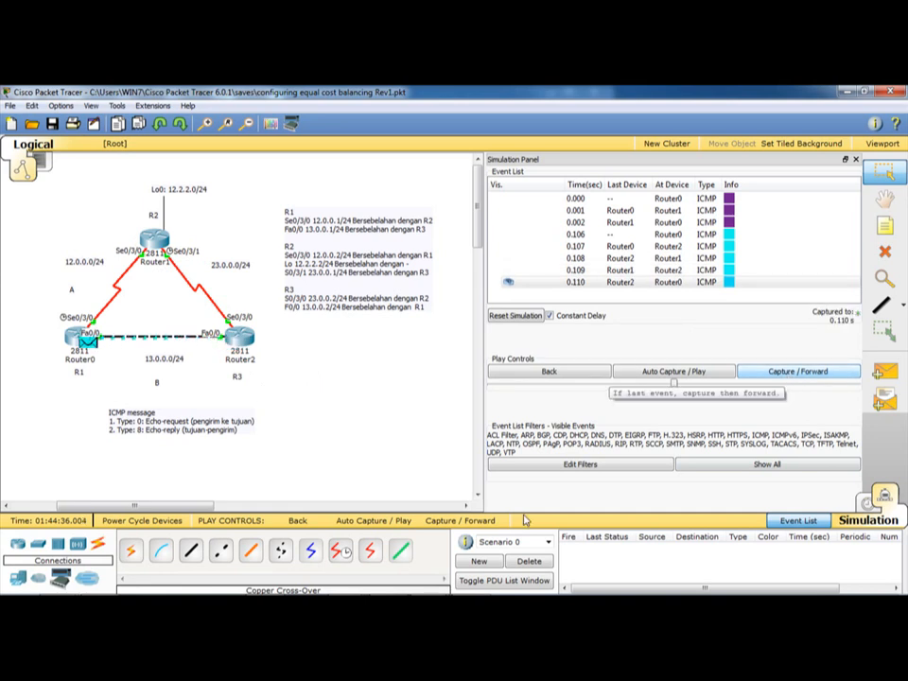
pyautogui.moveTo(433, 587)
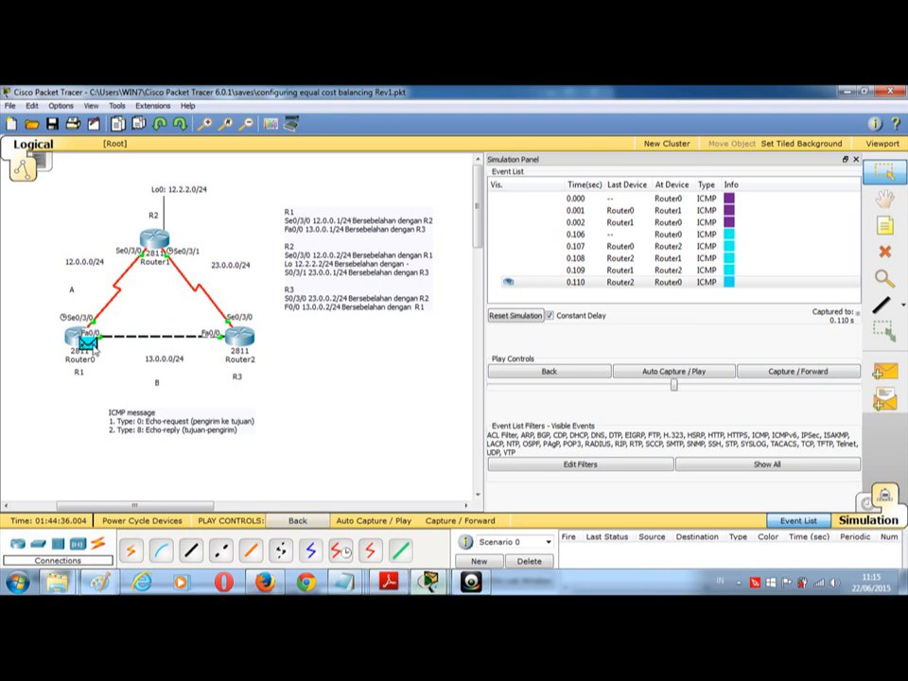
pyautogui.click(430, 581)
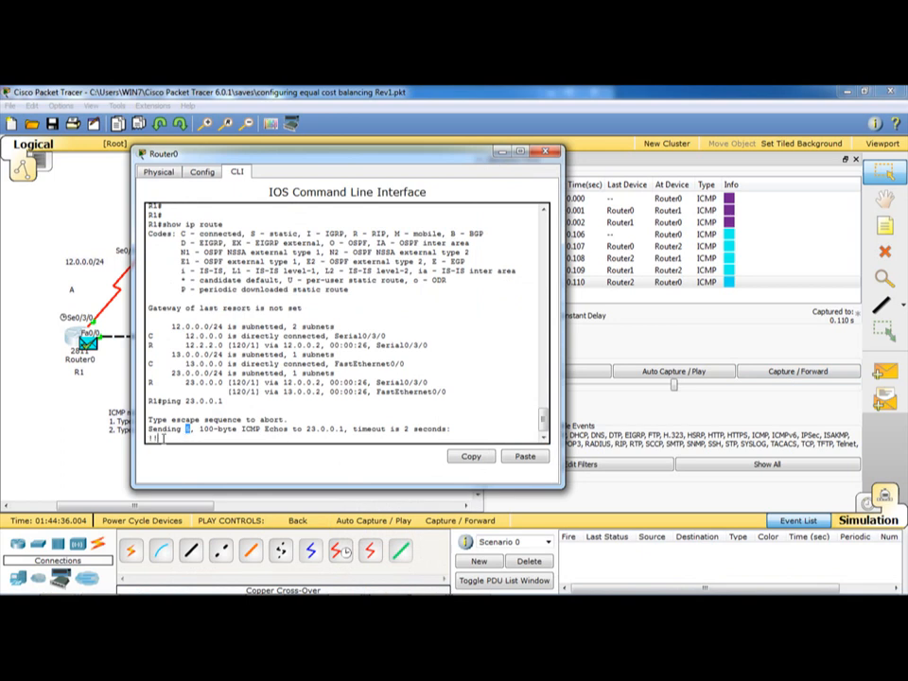
pyautogui.click(503, 152)
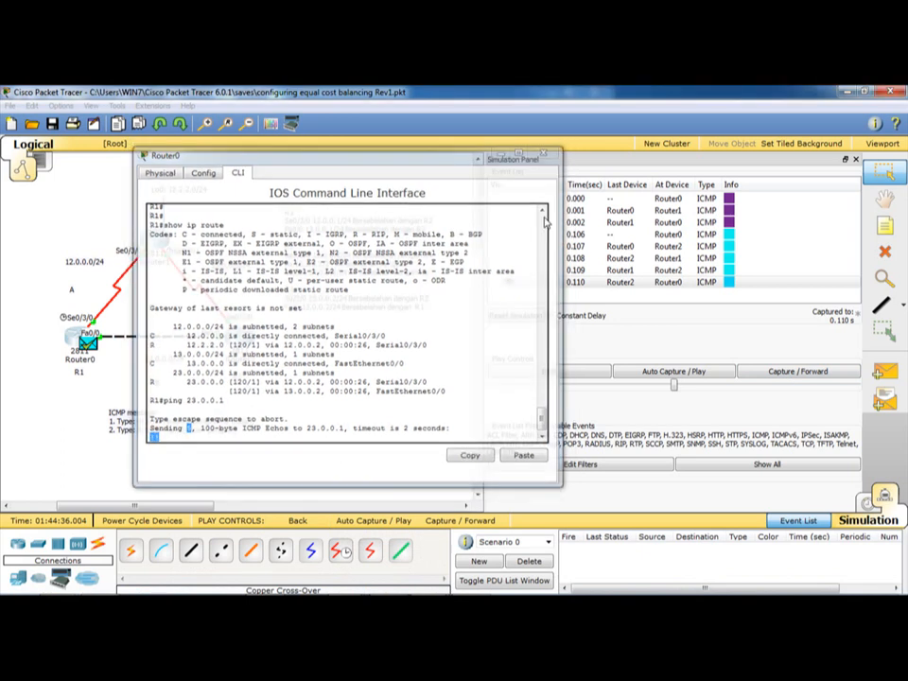
# - Advance the simulation through the third ping from R1 to R2 and back over route A, and check R1's ping output
pyautogui.click(803, 370)
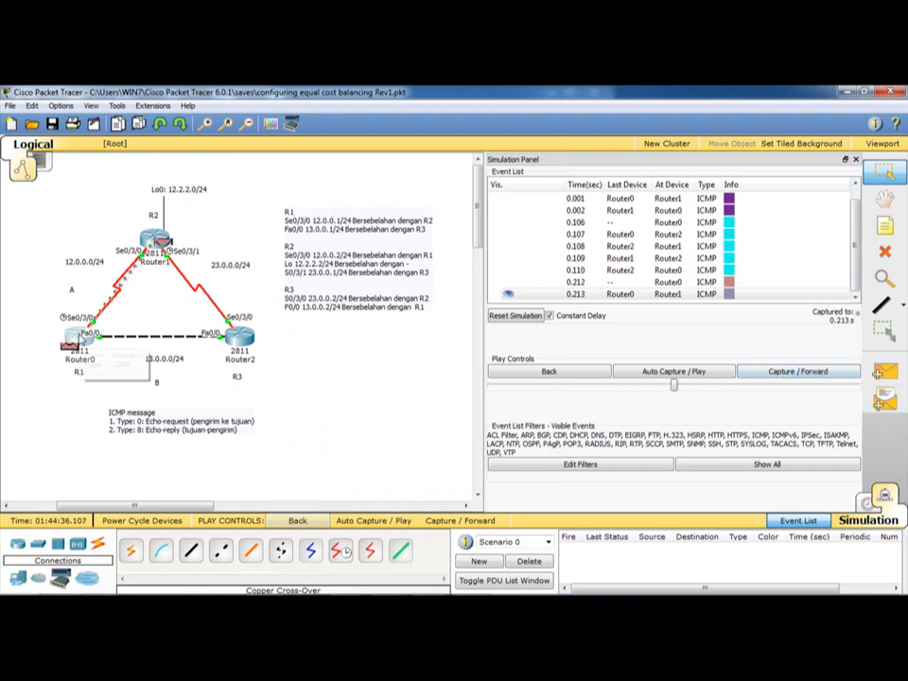
pyautogui.moveTo(76, 339)
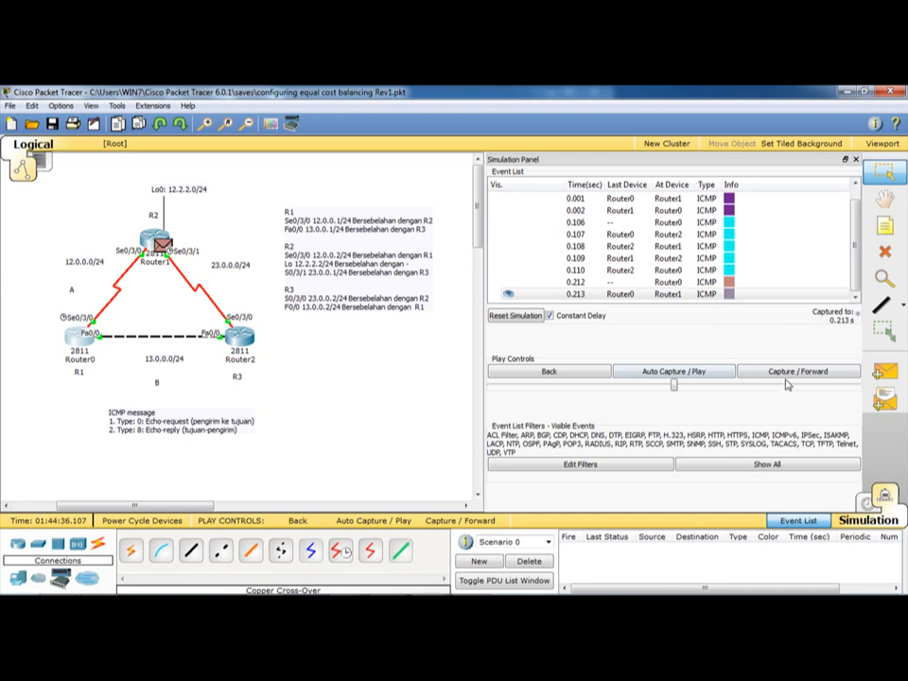
pyautogui.click(683, 373)
pyautogui.click(751, 372)
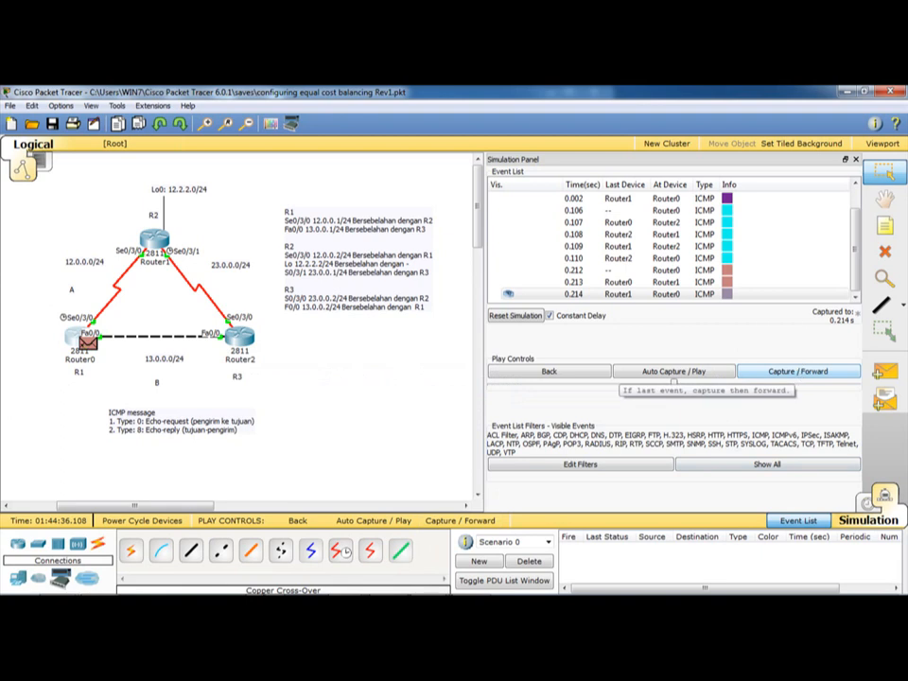
pyautogui.click(71, 334)
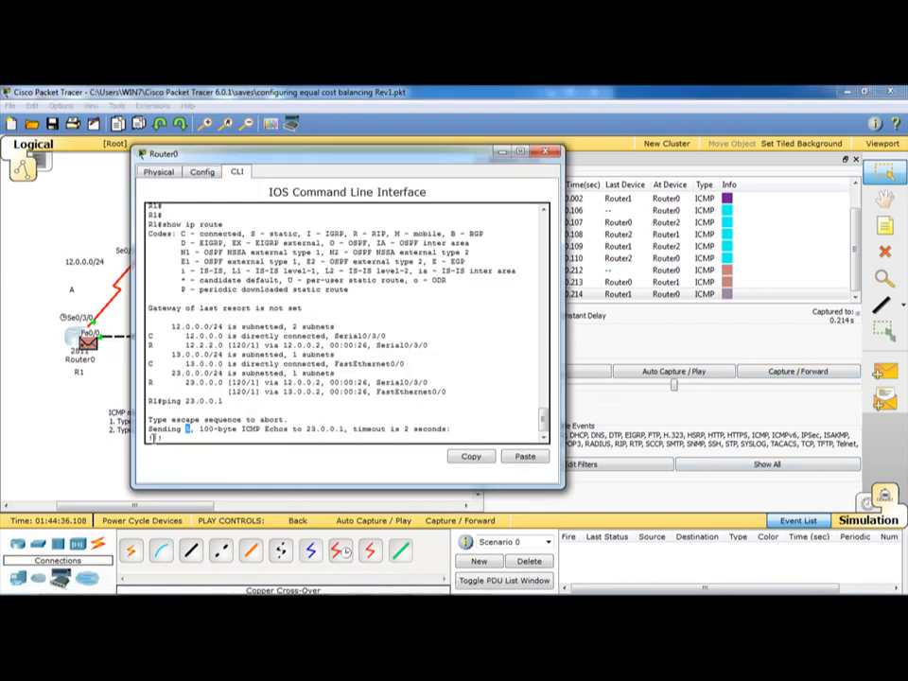
# - Advance the simulation through the fourth ping, out via R3 to R2 and back to R1, checking R1's command-line output
pyautogui.click(797, 370)
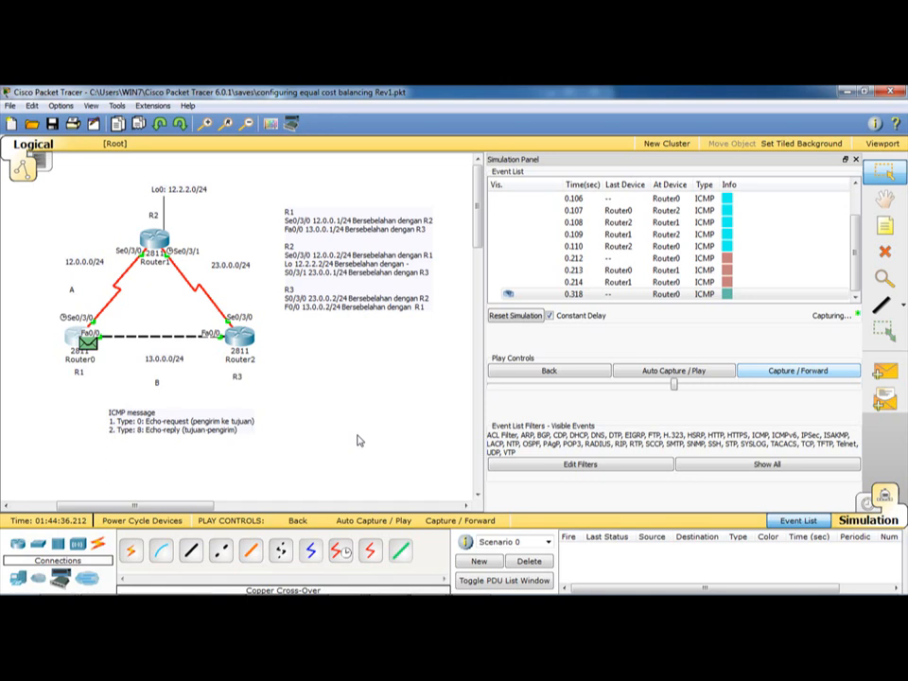
pyautogui.click(71, 339)
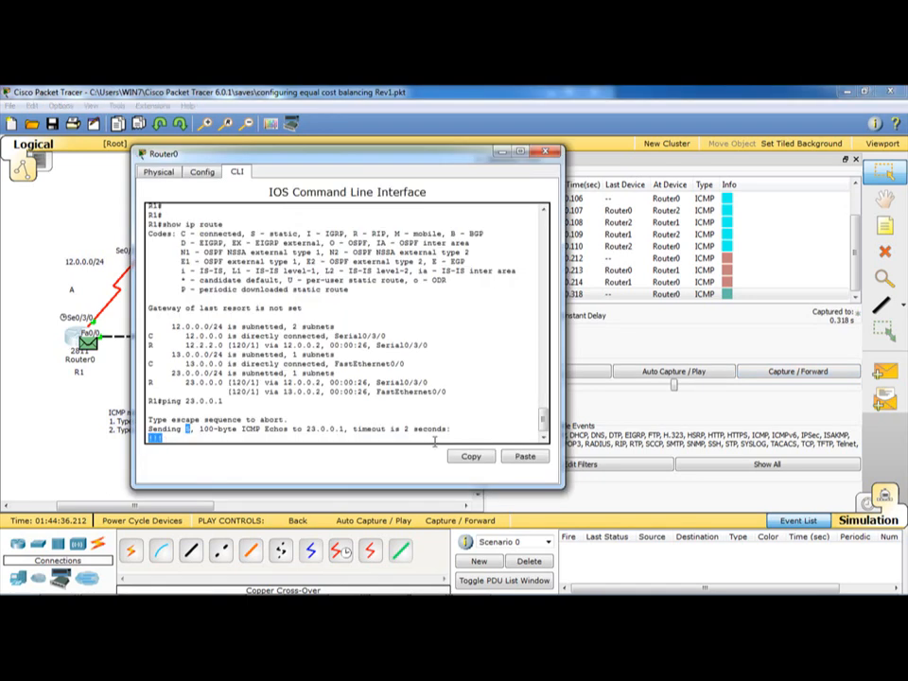
pyautogui.click(774, 375)
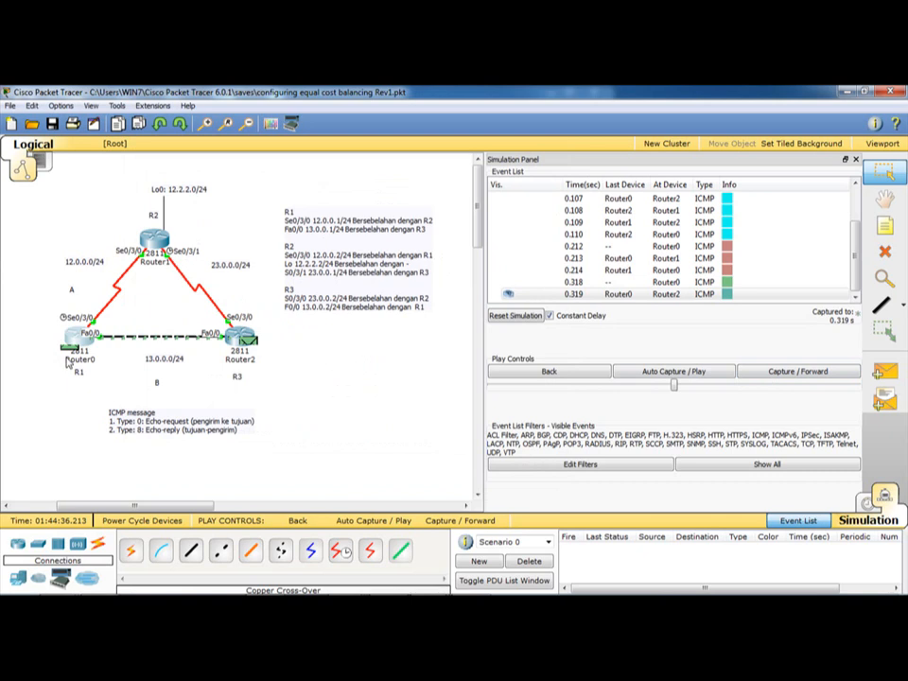
pyautogui.moveTo(256, 347)
pyautogui.click(766, 373)
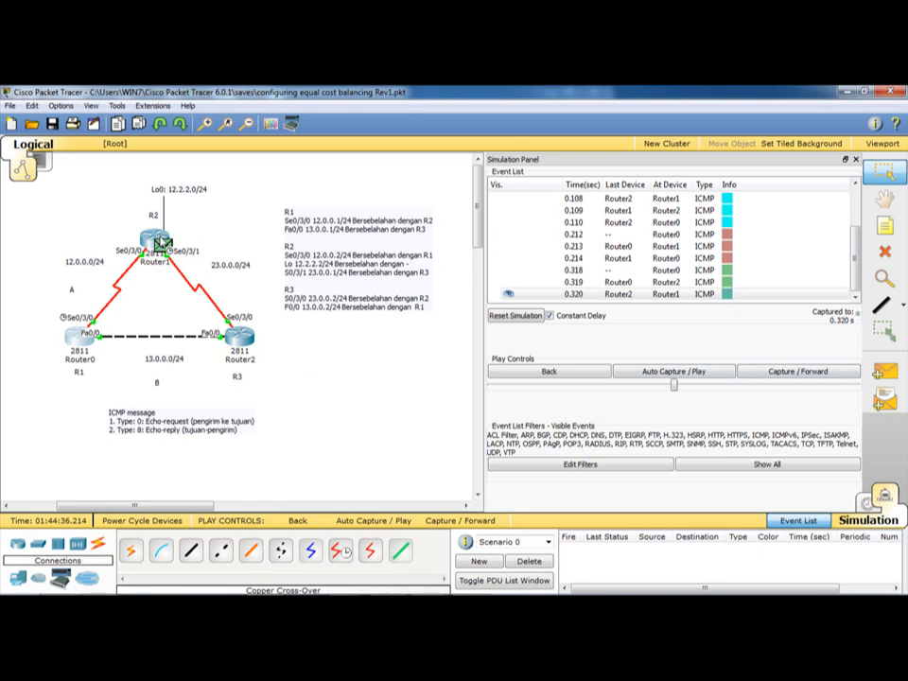
pyautogui.moveTo(164, 247)
pyautogui.click(757, 377)
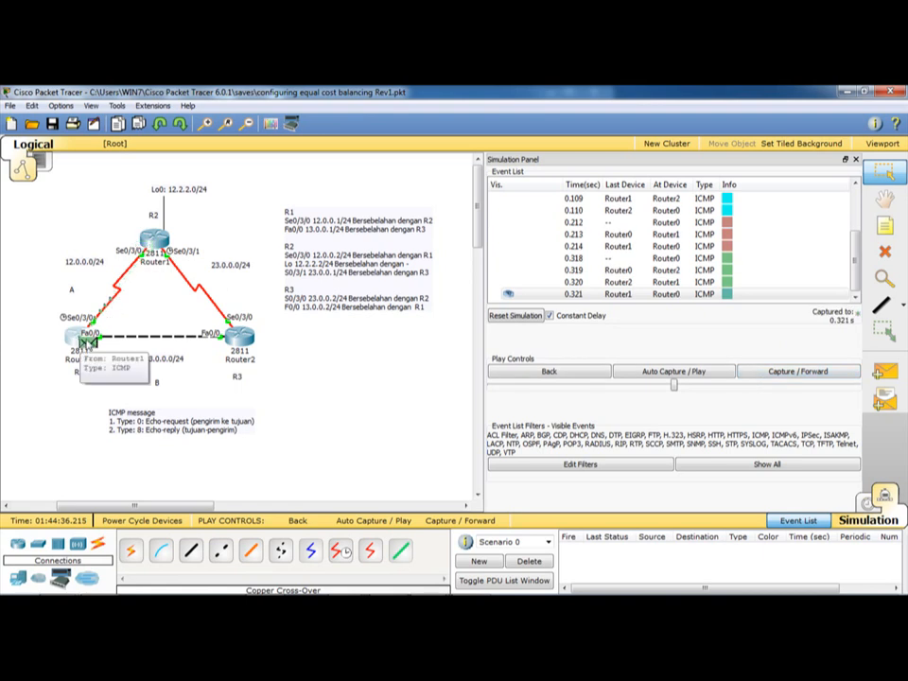
pyautogui.click(78, 335)
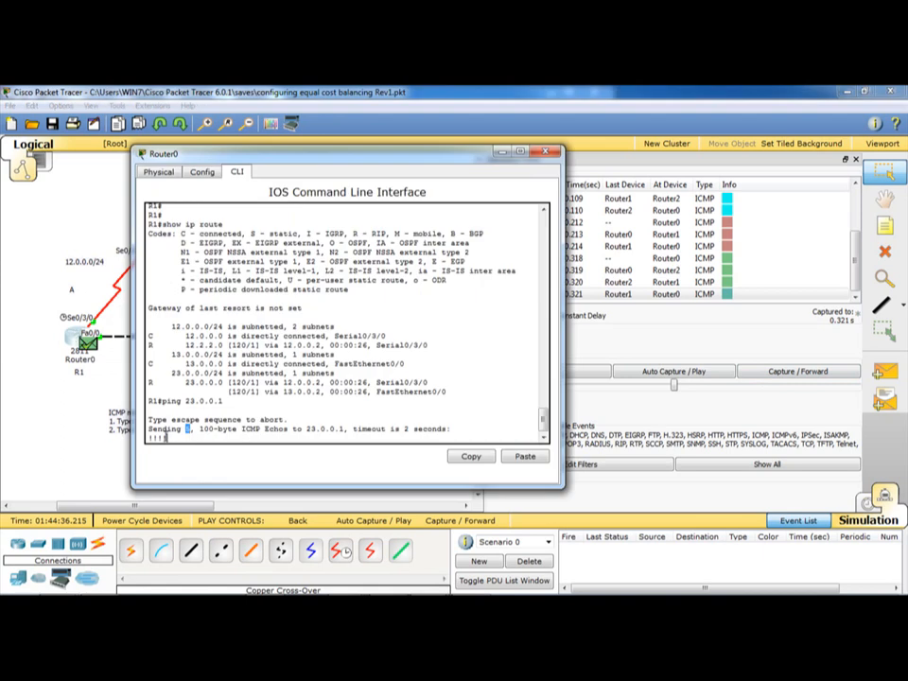
# - Advance the simulation through the fifth ping from R1 to R2 and back, and open R1's command line
pyautogui.click(763, 374)
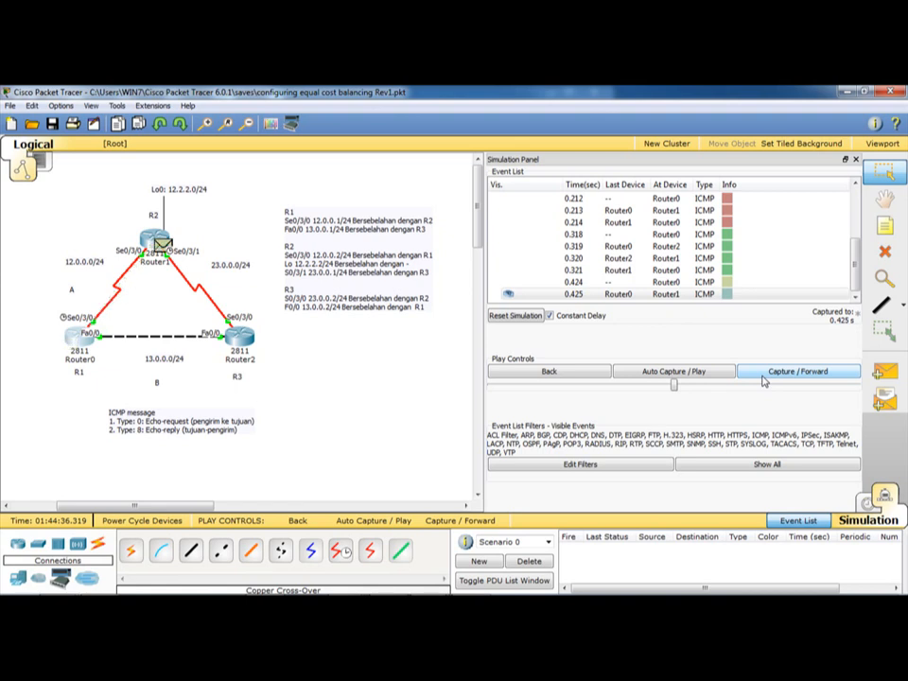
pyautogui.click(763, 377)
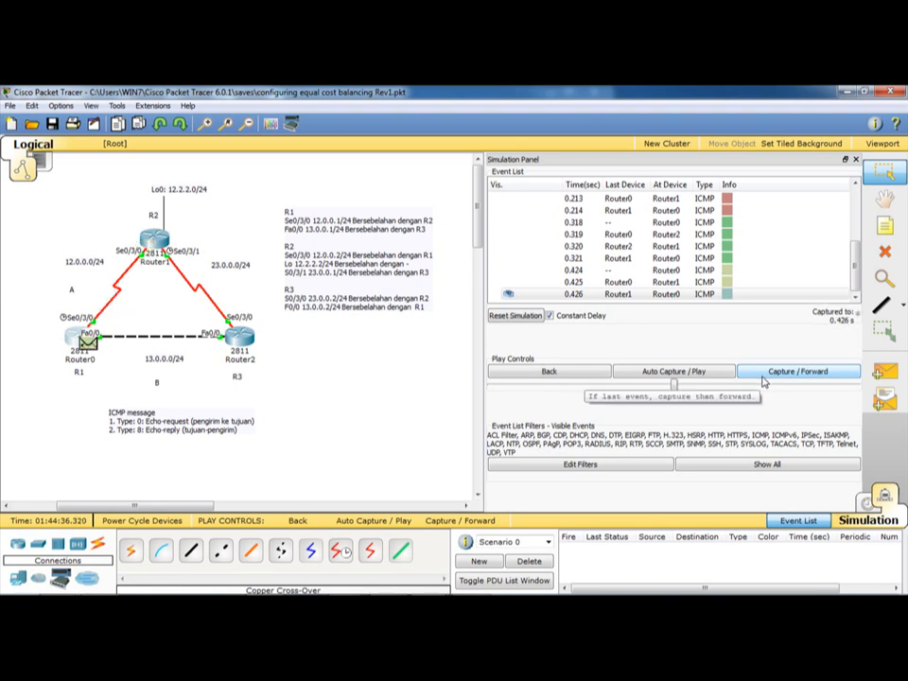
pyautogui.click(80, 339)
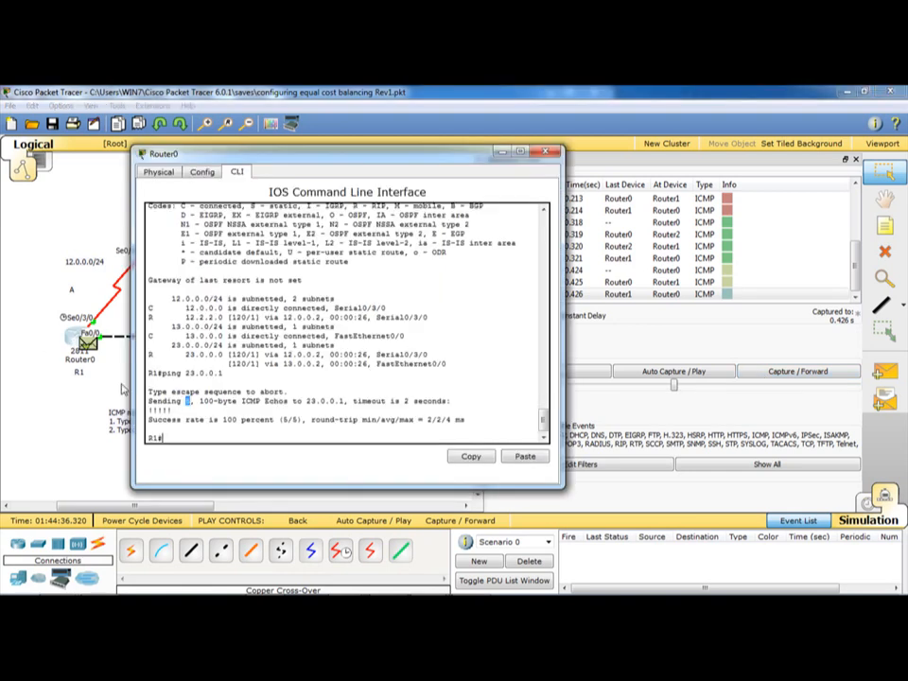
# - Examine the completed ping's reply marks, success rate and round-trip min/avg/max times in R1's command line, and close the router window
pyautogui.doubleClick(151, 411)
pyautogui.moveTo(148, 419); pyautogui.dragTo(280, 419)
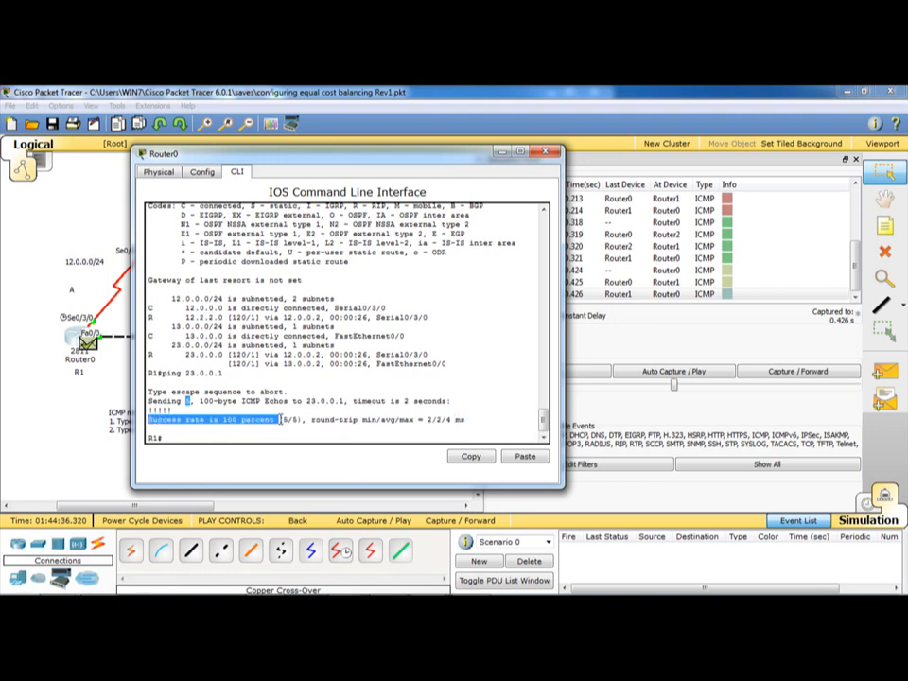
pyautogui.click(289, 419)
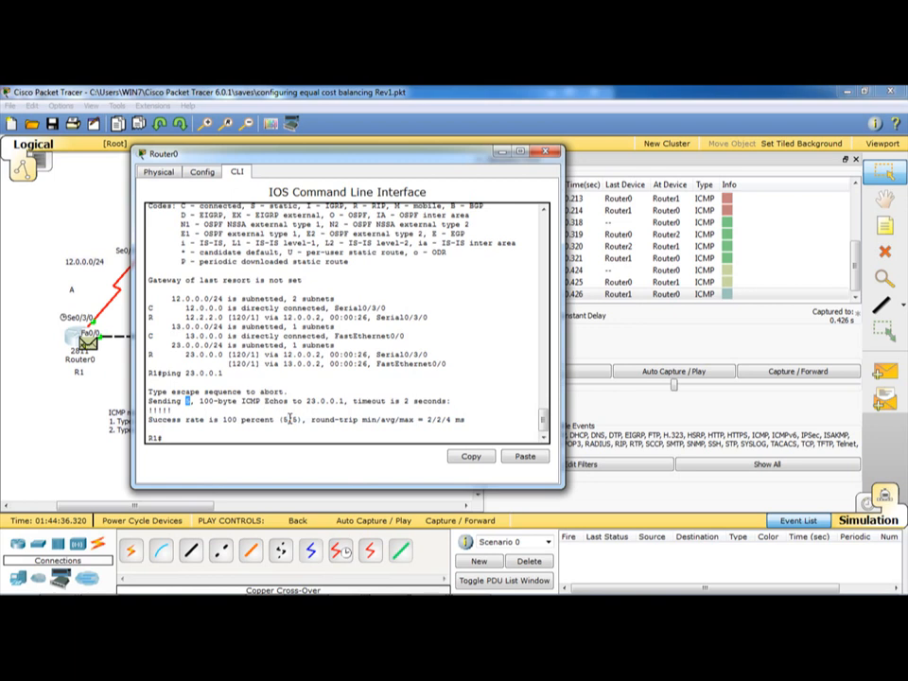
pyautogui.moveTo(283, 419); pyautogui.dragTo(297, 419)
pyautogui.moveTo(303, 163); pyautogui.dragTo(410, 167)
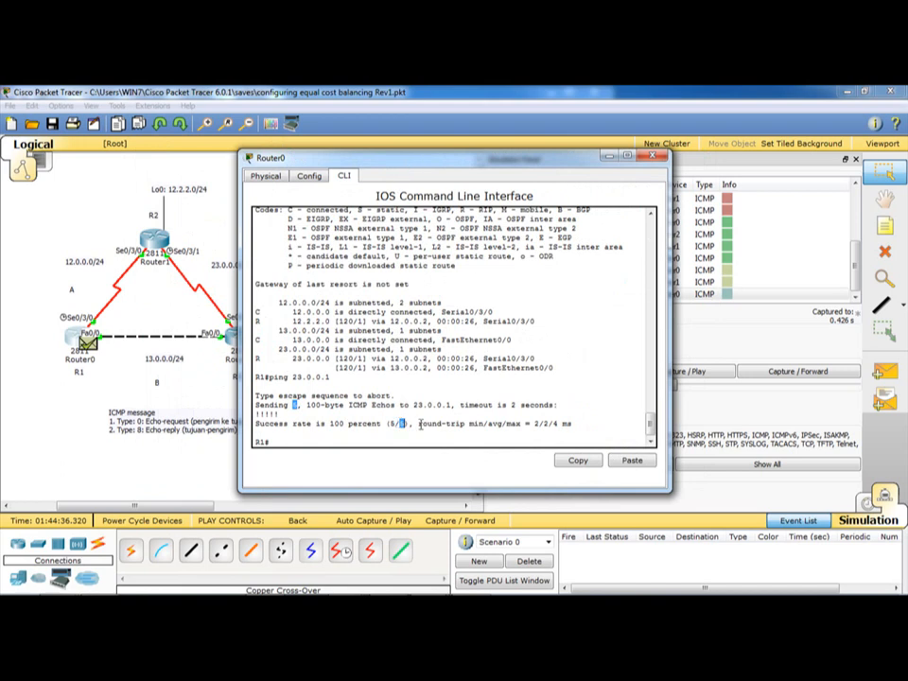
pyautogui.moveTo(419, 425); pyautogui.dragTo(519, 425)
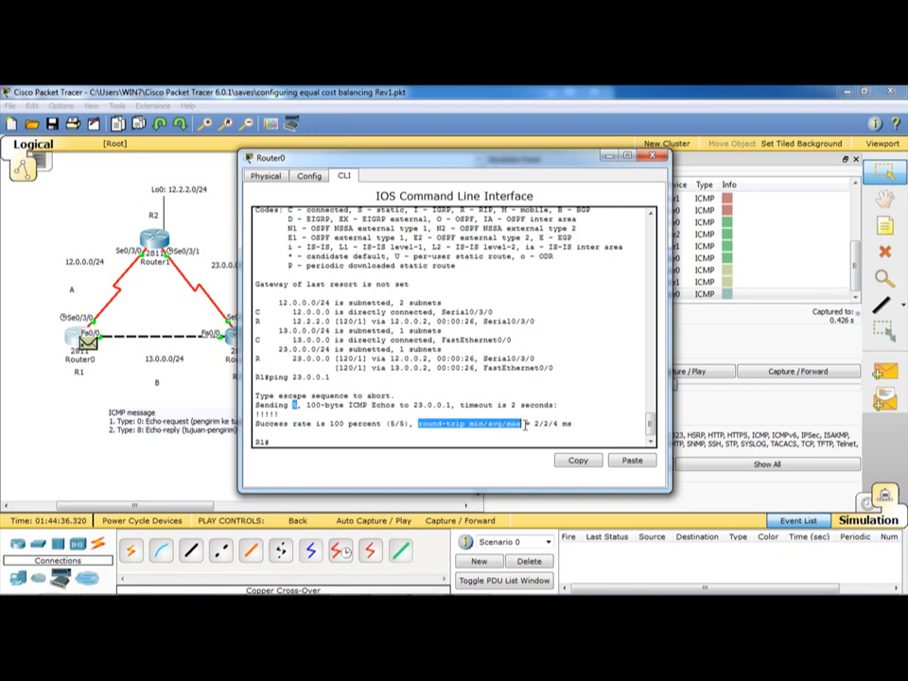
pyautogui.click(536, 424)
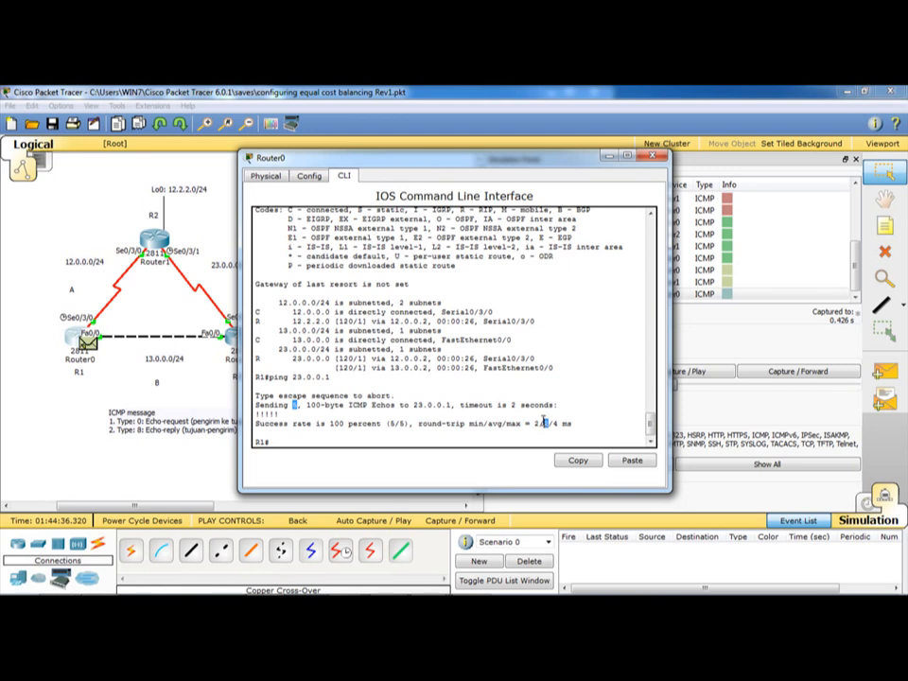
pyautogui.moveTo(560, 425); pyautogui.dragTo(573, 427)
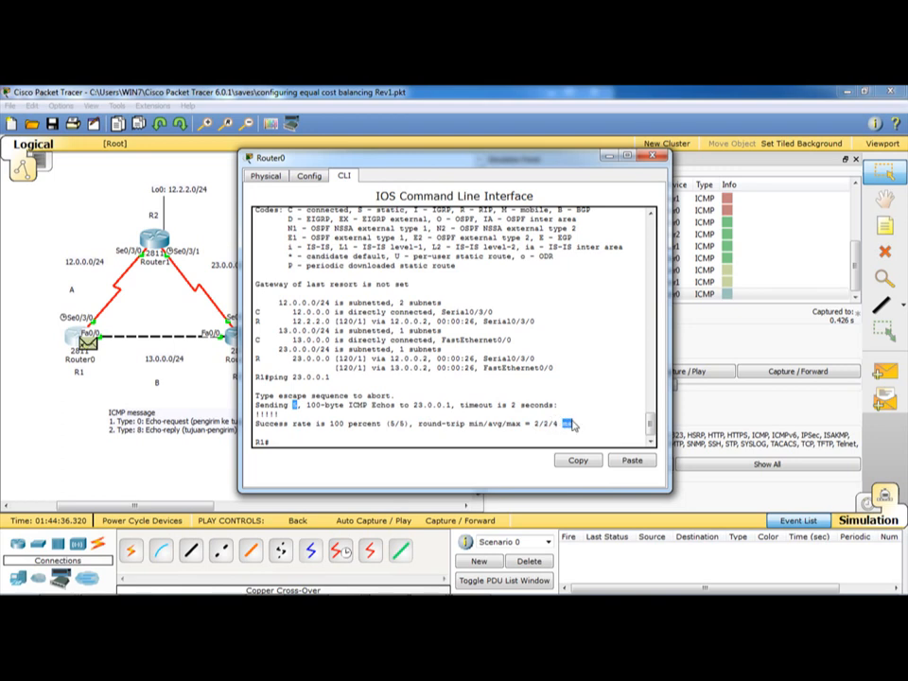
pyautogui.click(662, 156)
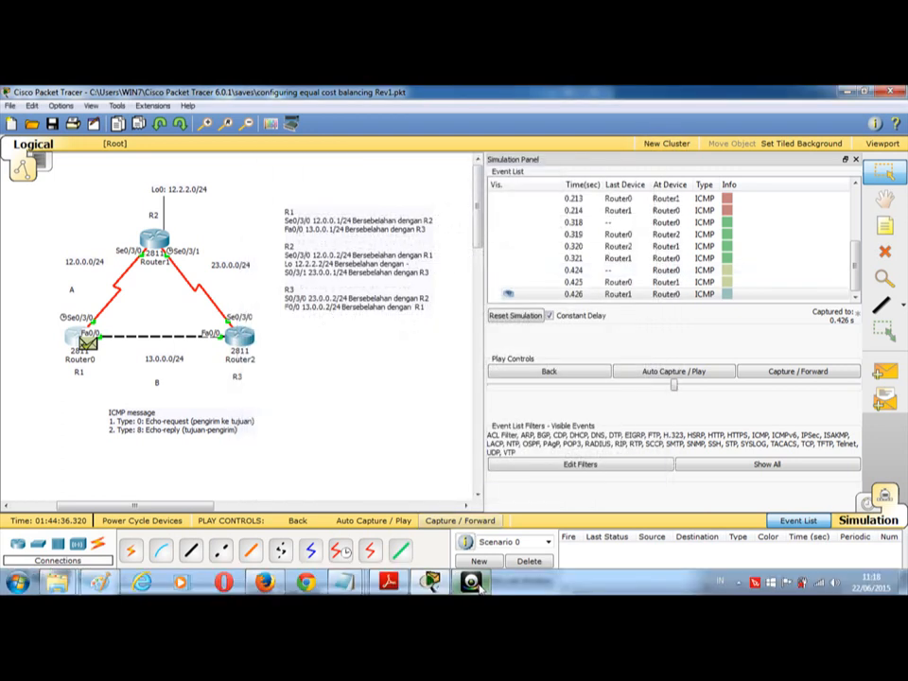
pyautogui.click(478, 586)
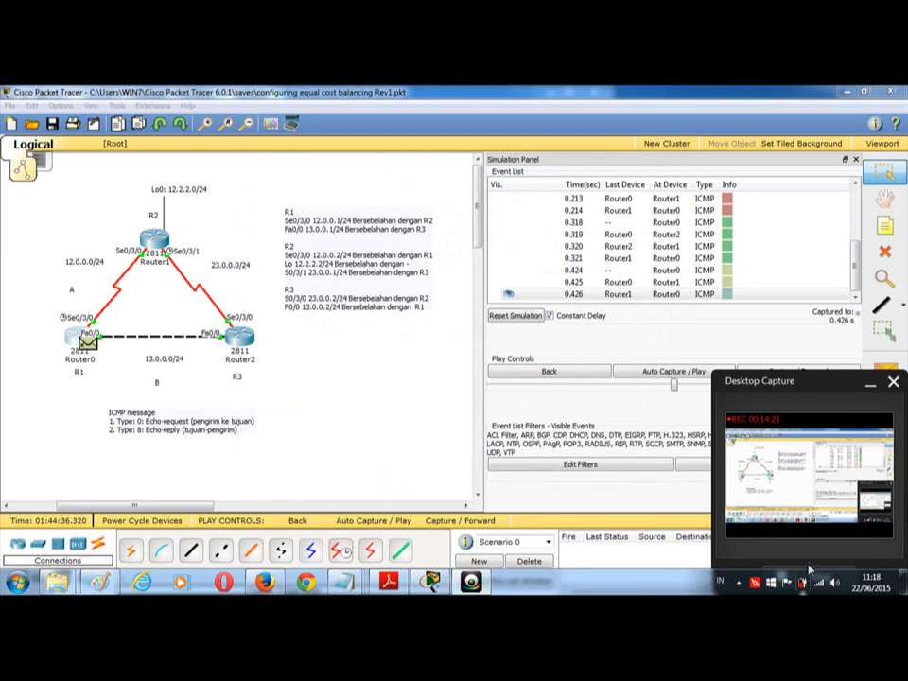